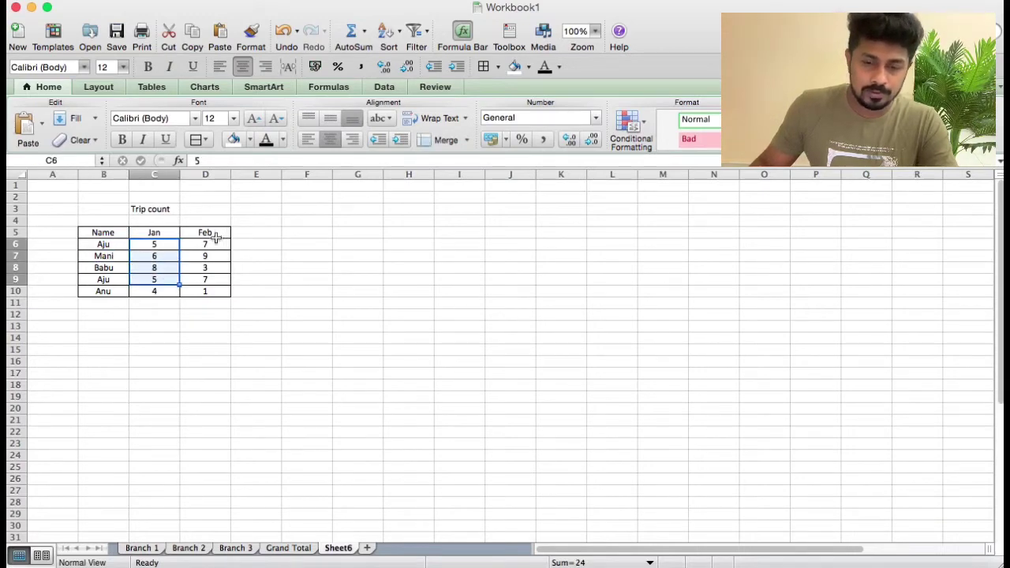
- Compare the two Aju entries in rows 6 and 9, checking their Jan and Feb values
drag(201, 244, 208, 276)
click(418, 220)
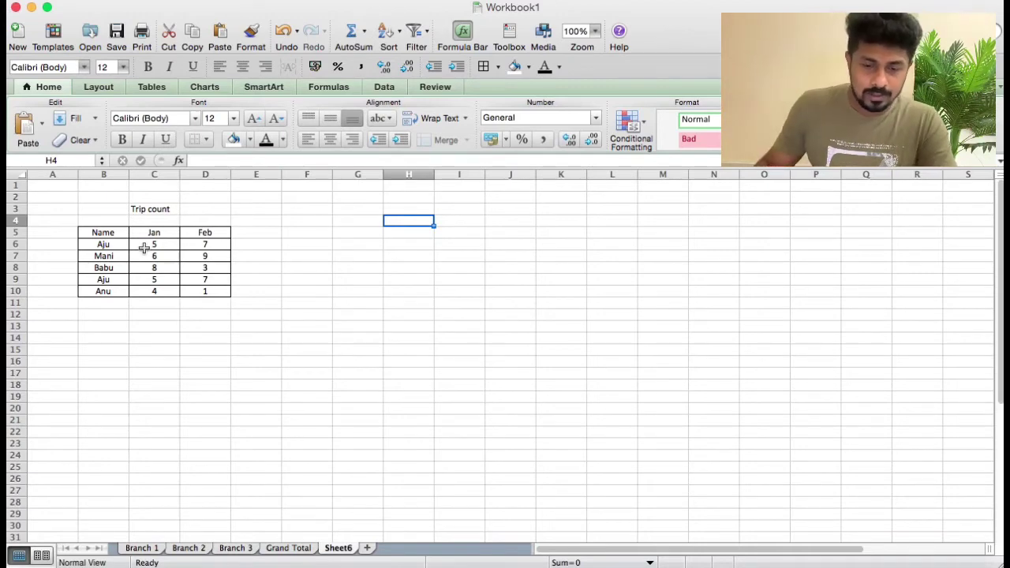
click(105, 245)
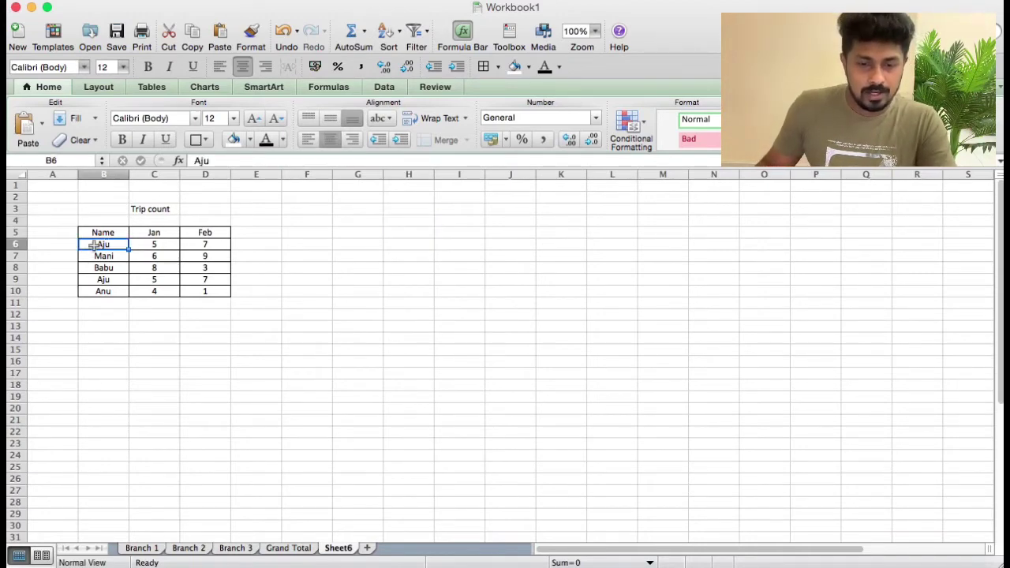
mouse_move(93, 244)
mouse_down()
mouse_move(147, 244)
mouse_move(105, 245)
mouse_up()
click(155, 244)
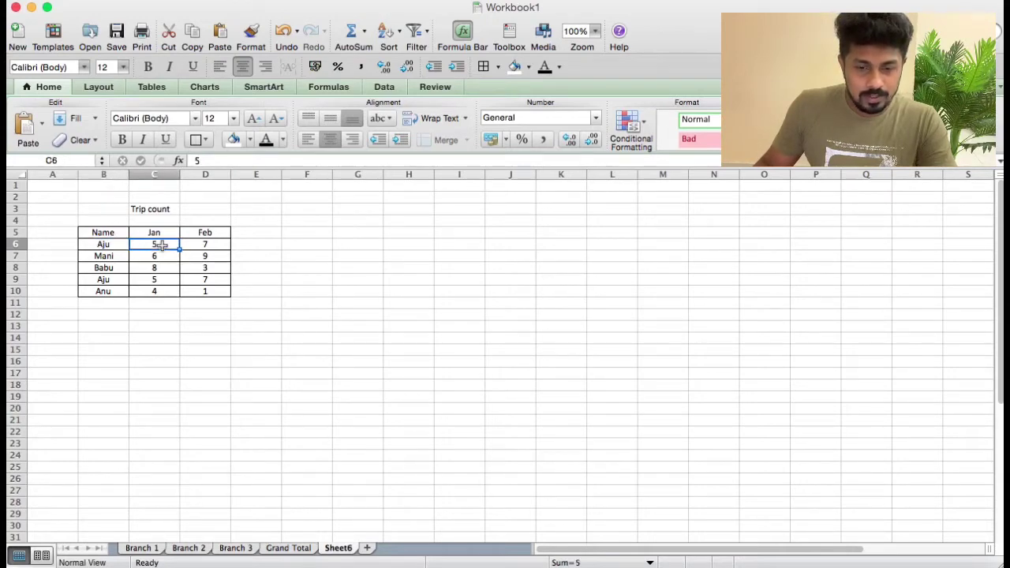
click(202, 244)
click(104, 279)
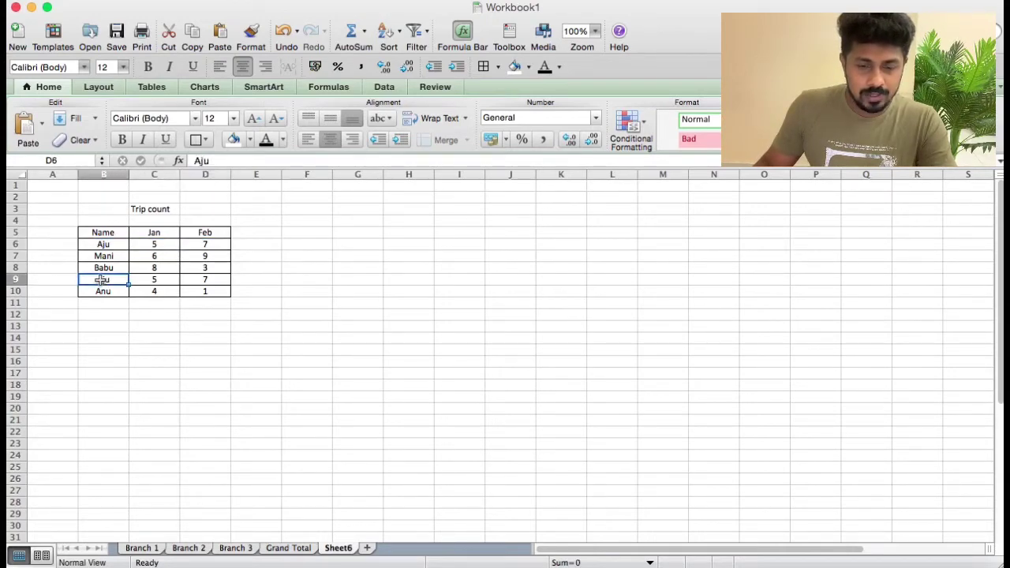
click(147, 279)
click(207, 280)
- Select the Trip count data range B6:D10
drag(88, 247, 199, 291)
click(353, 291)
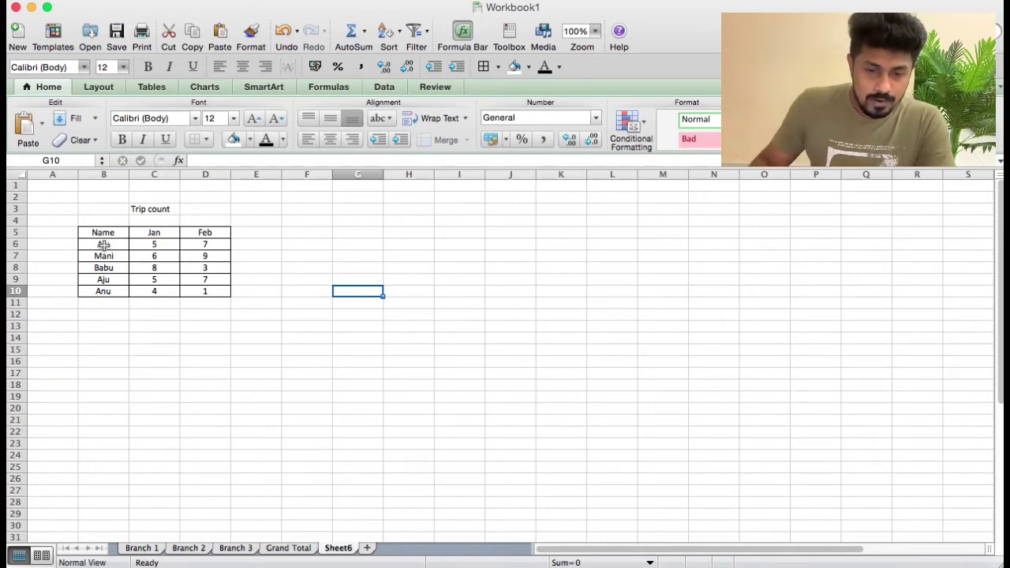
drag(95, 246, 205, 292)
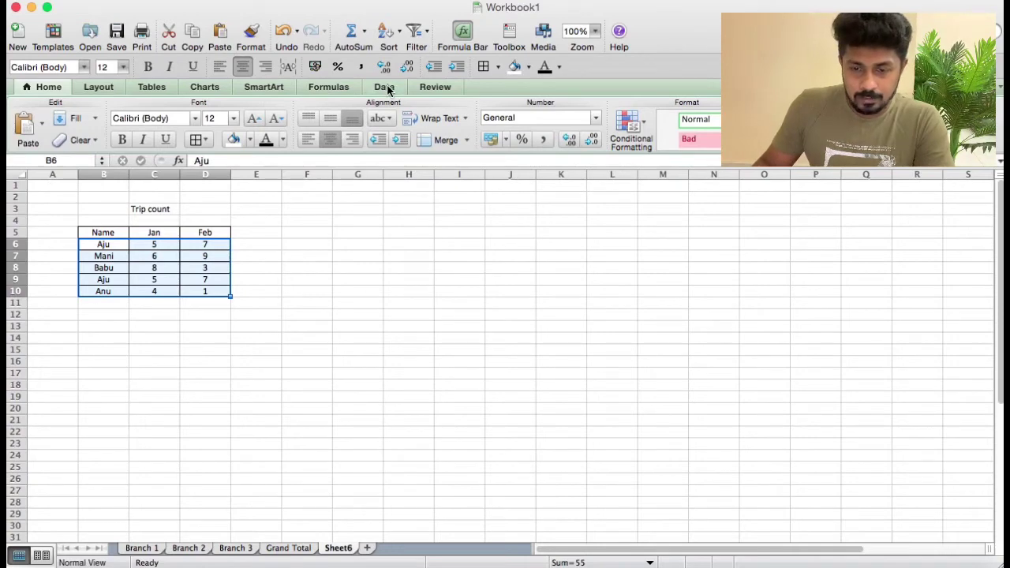
- Run Remove Duplicates on columns B–D, dropping the repeated Aju row
click(385, 87)
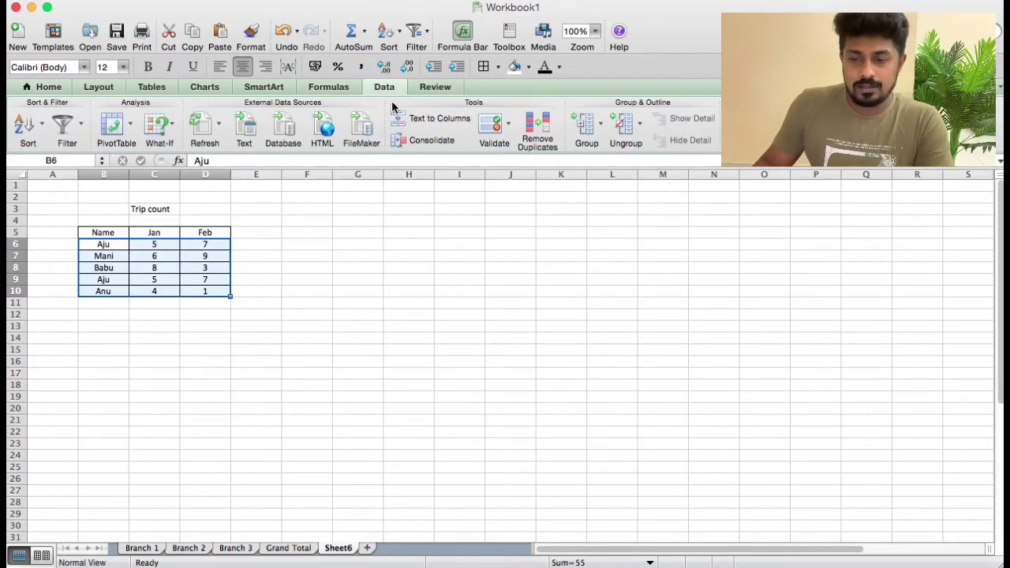
click(539, 135)
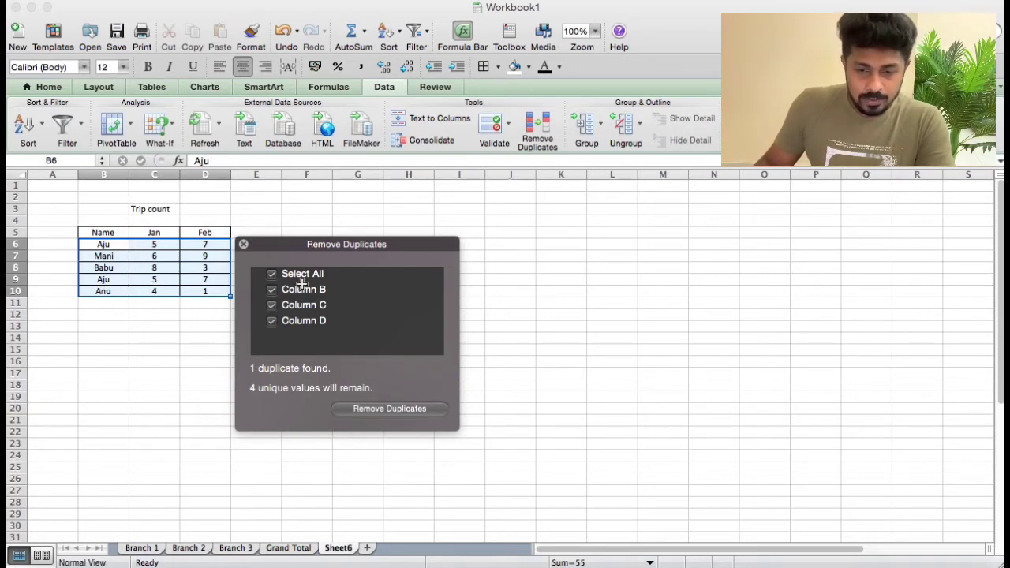
click(383, 411)
click(334, 327)
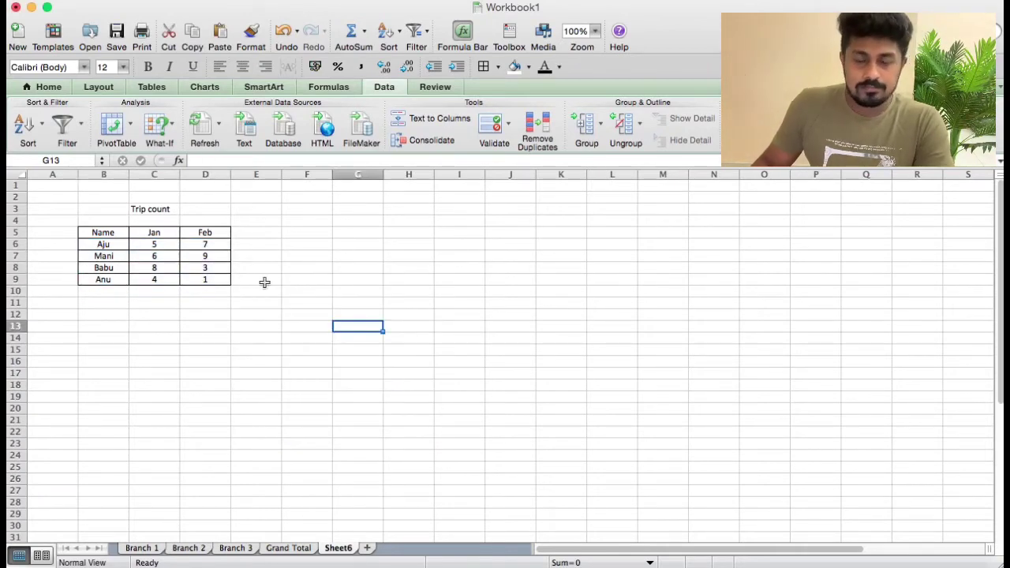
- Undo the duplicate removal to restore the second Aju row, then reselect B6:D10
click(439, 278)
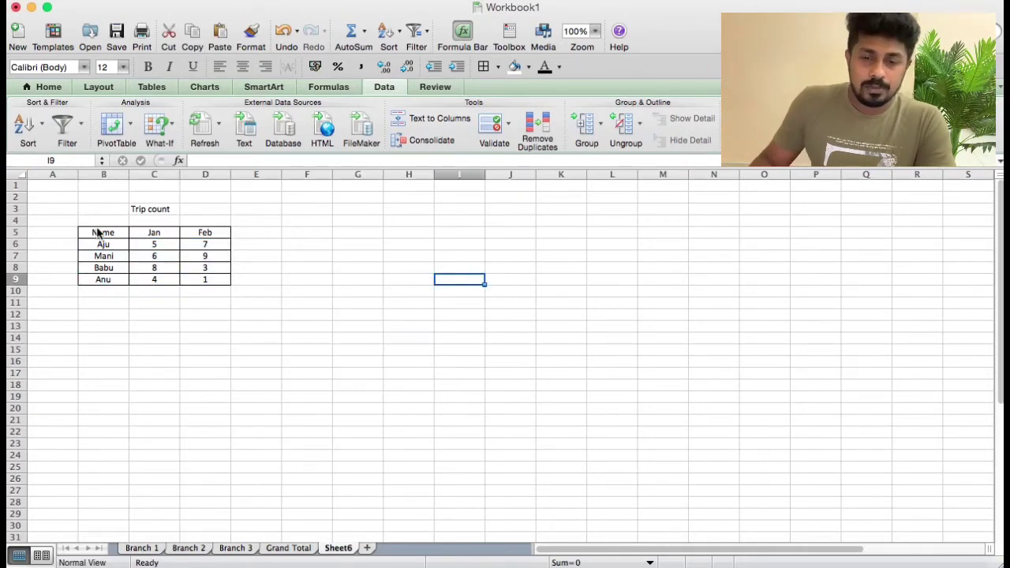
click(276, 38)
click(375, 218)
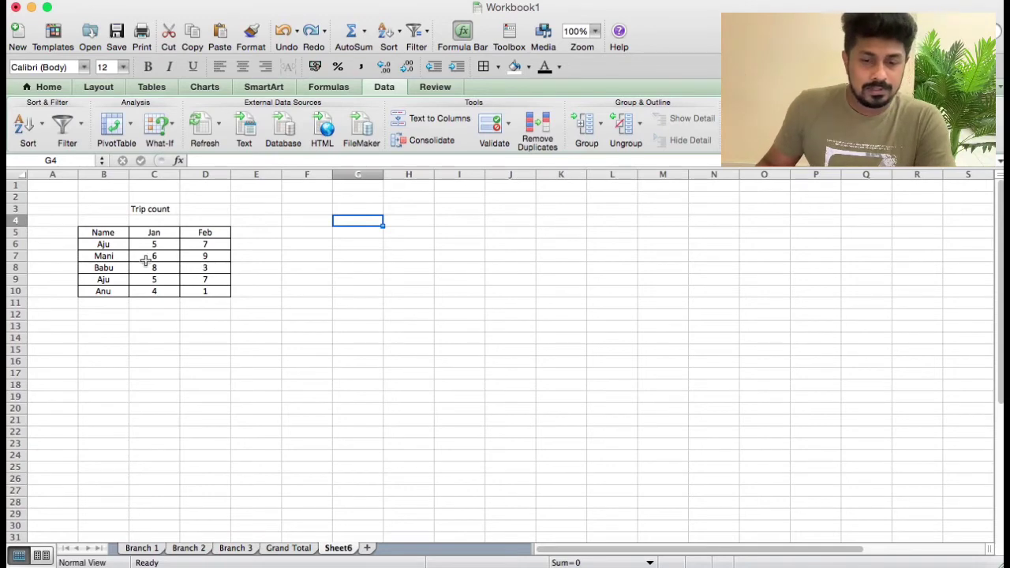
click(94, 245)
drag(95, 245, 181, 289)
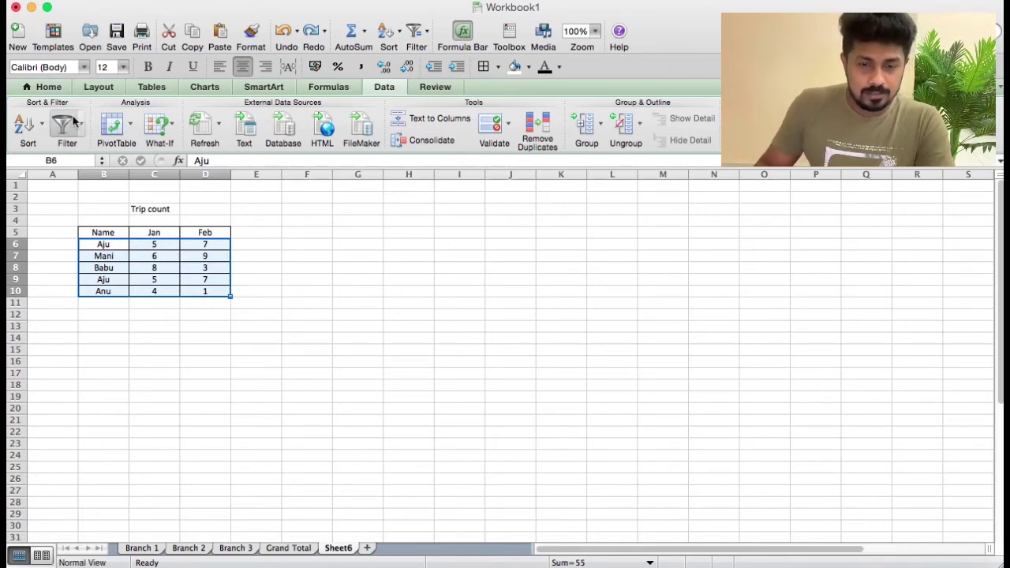
- Add a Duplicate Values rule to B6:D10 using light red fill with dark red text
click(49, 87)
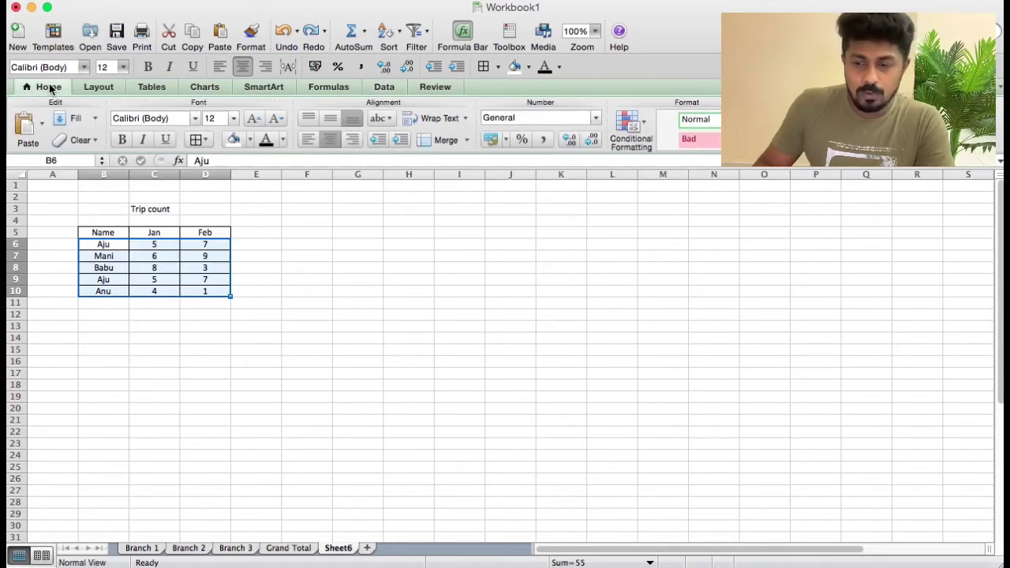
click(628, 126)
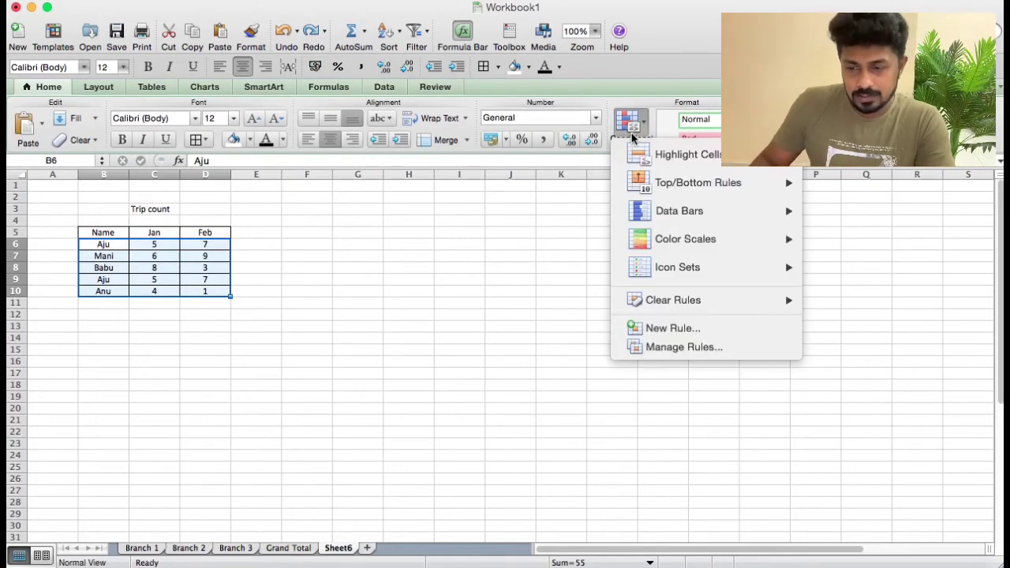
mouse_move(654, 153)
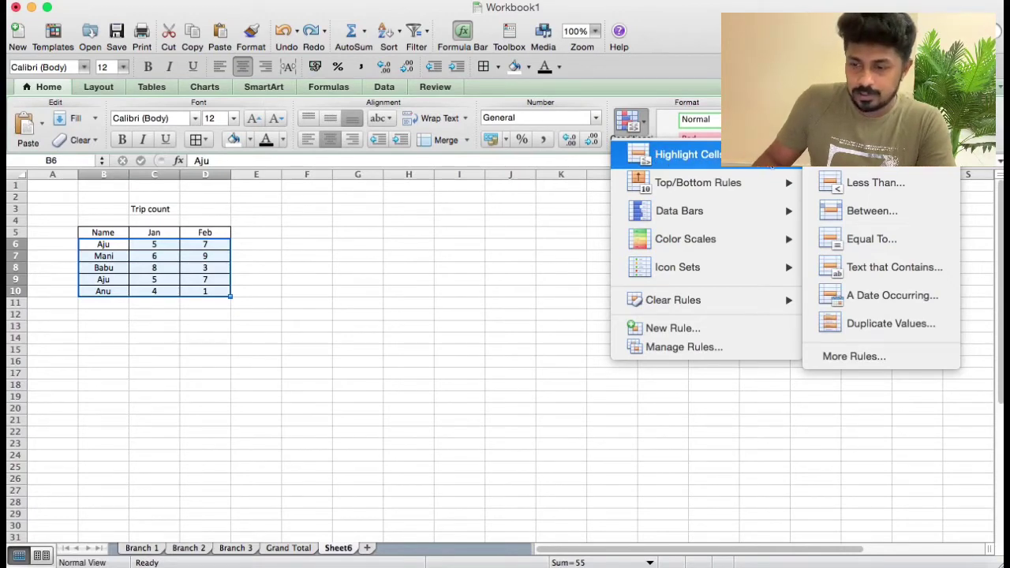
click(879, 320)
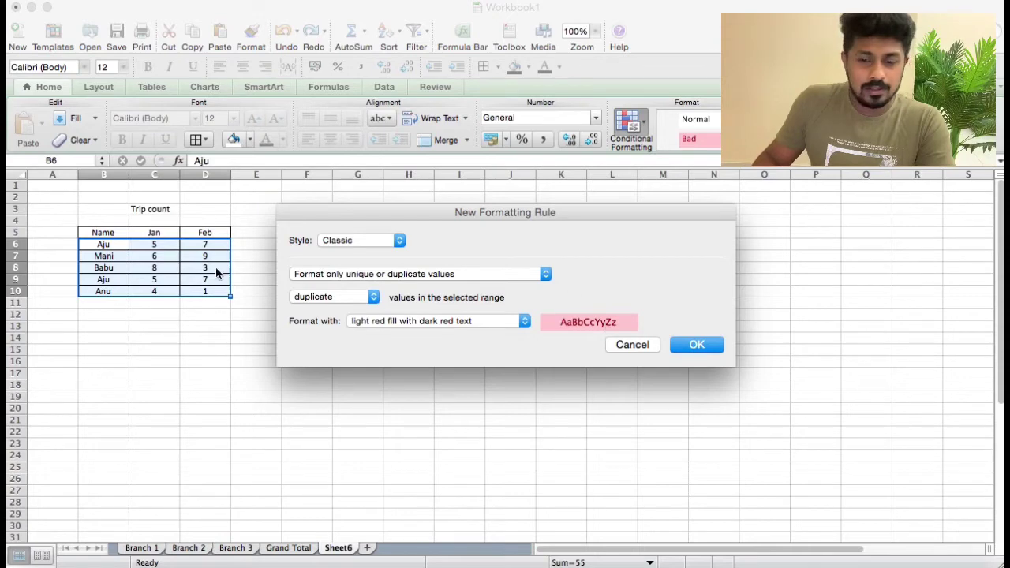
click(699, 345)
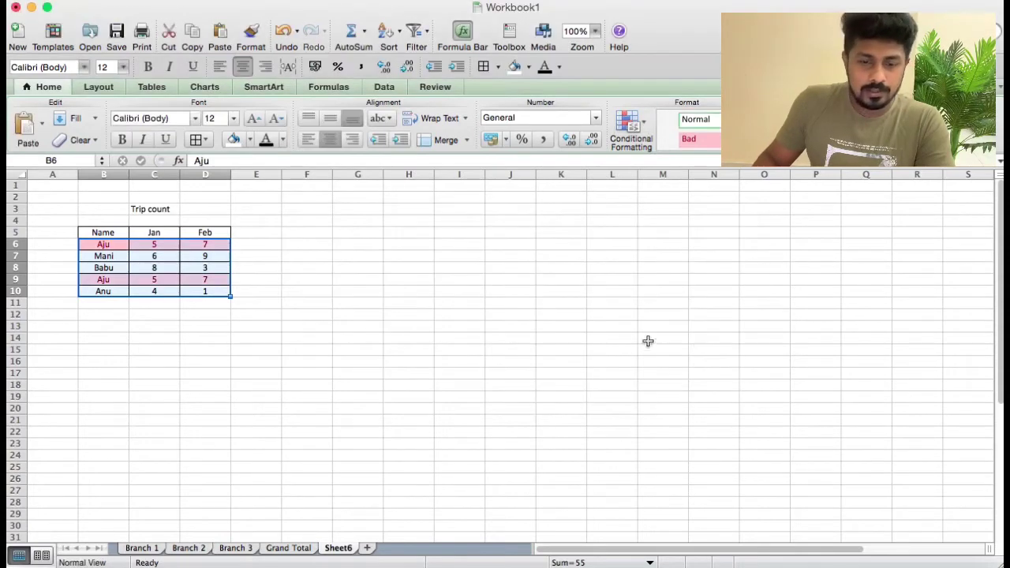
click(512, 306)
drag(88, 245, 199, 246)
drag(100, 281, 208, 280)
click(388, 263)
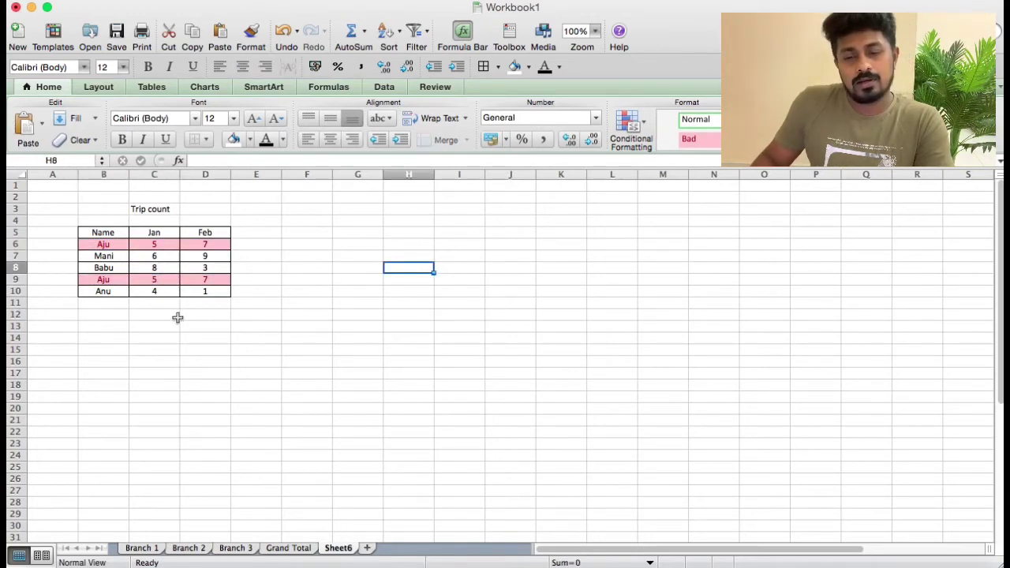
click(101, 247)
click(103, 291)
click(92, 281)
click(208, 281)
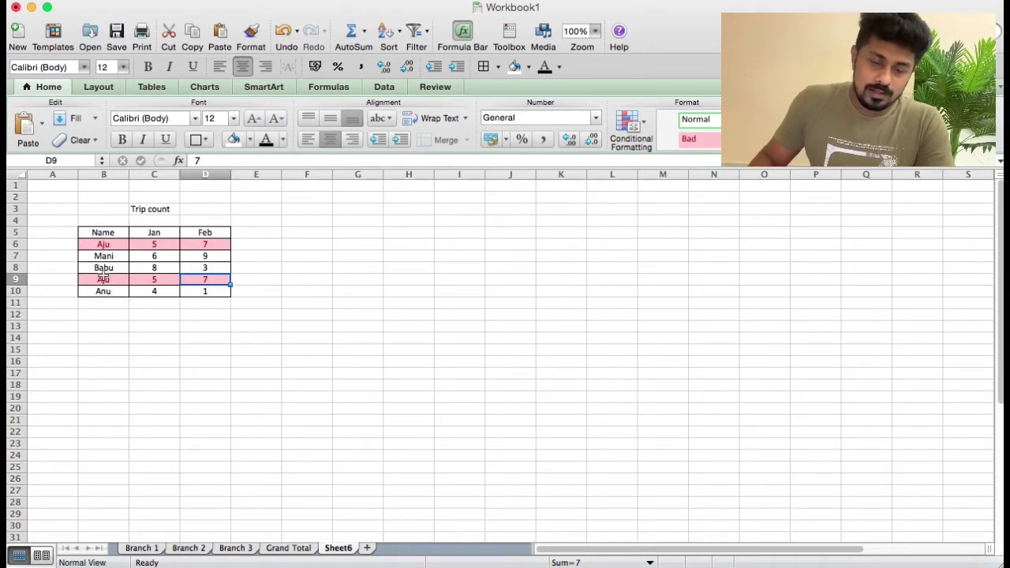
click(302, 277)
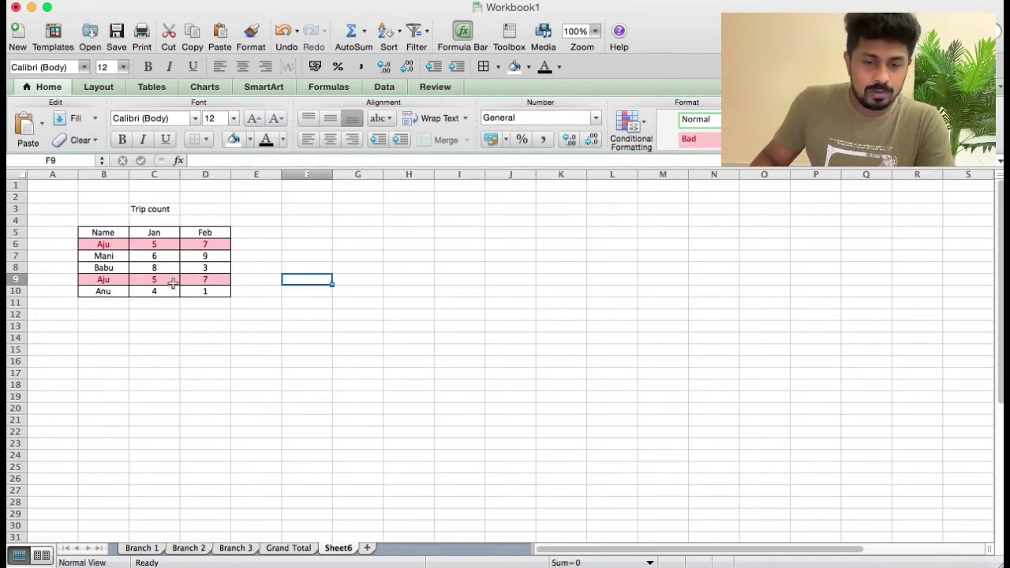
click(93, 250)
click(336, 277)
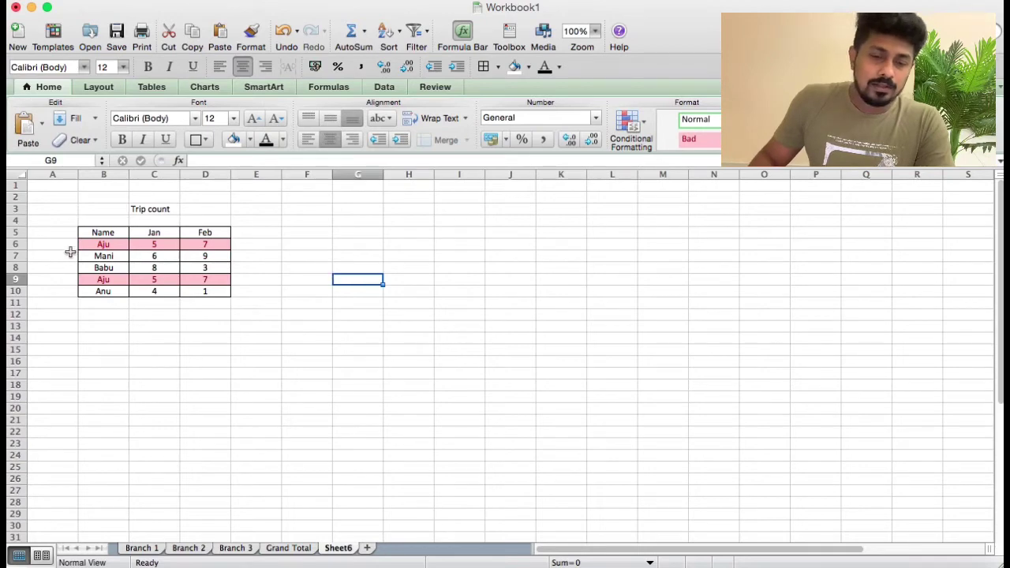
click(95, 248)
click(203, 277)
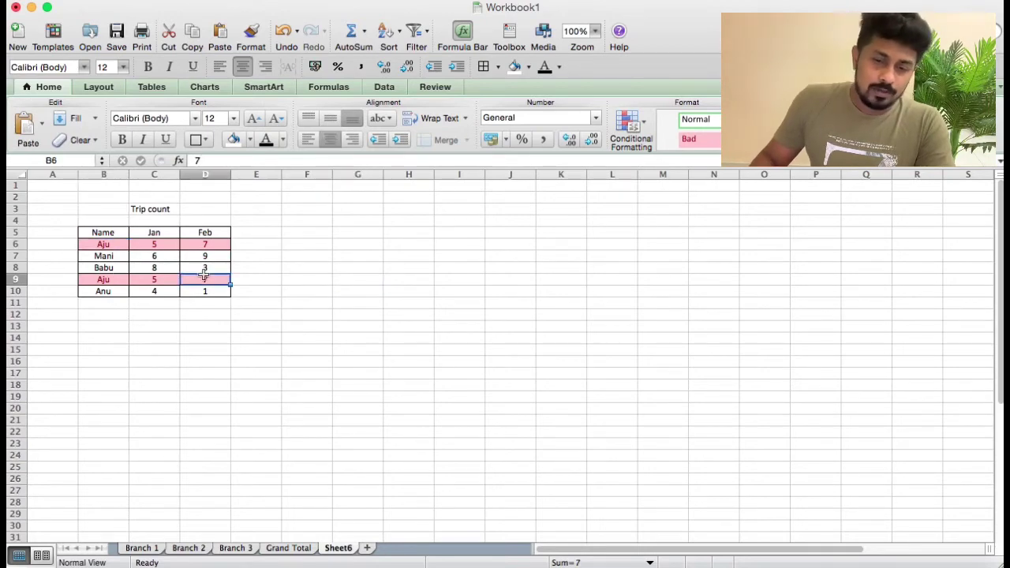
click(99, 268)
click(212, 264)
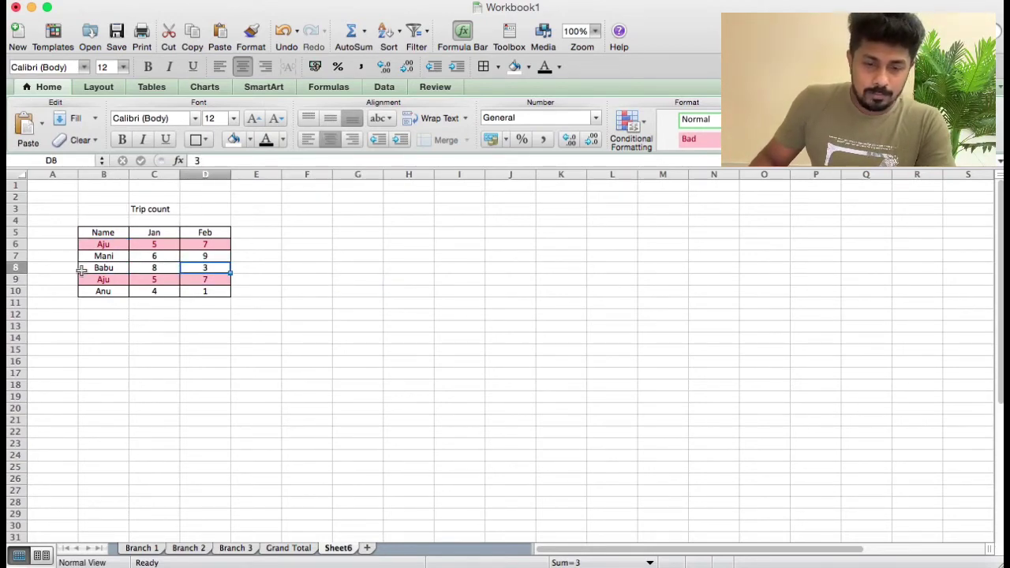
drag(88, 281, 191, 278)
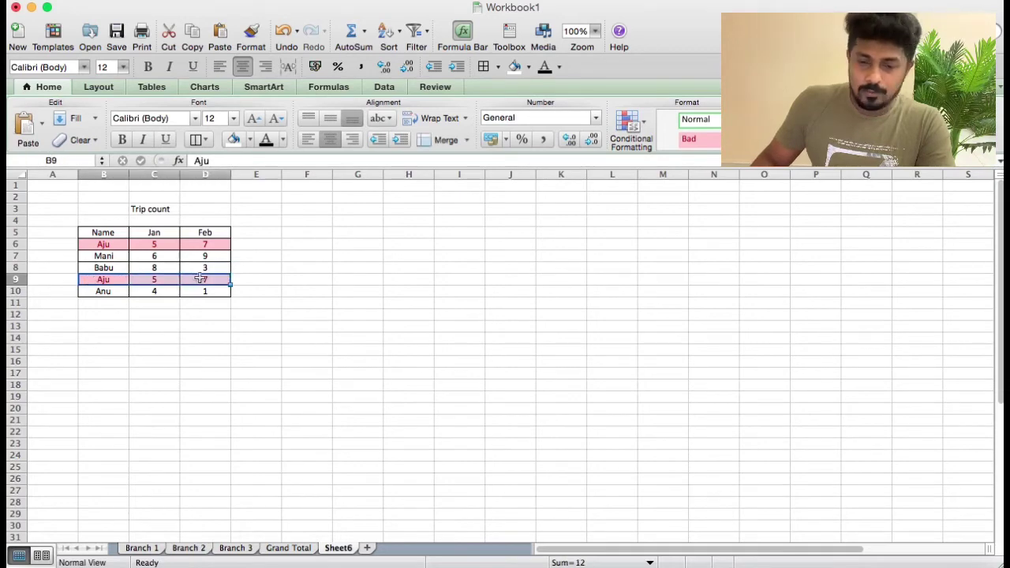
click(355, 280)
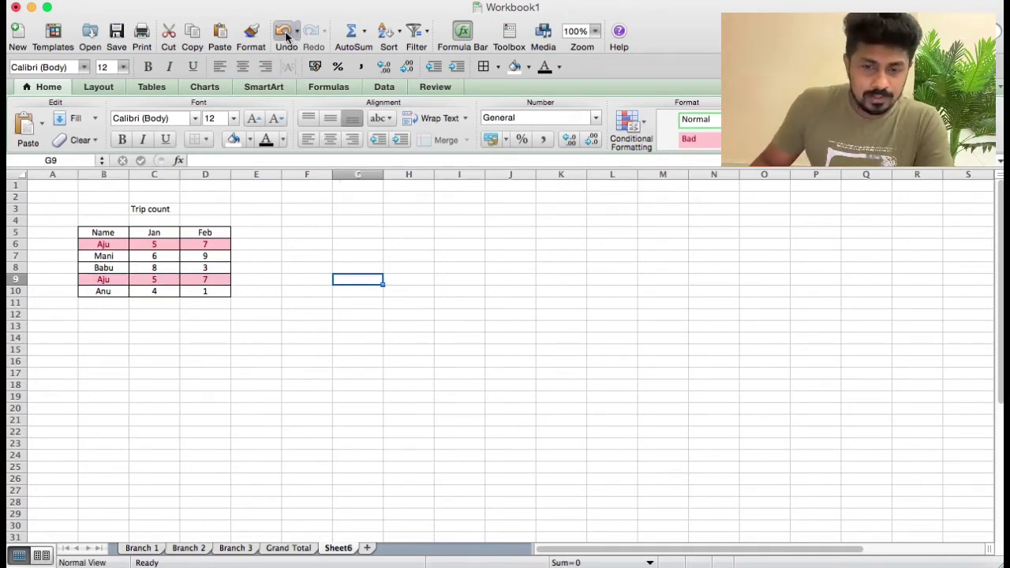
click(284, 32)
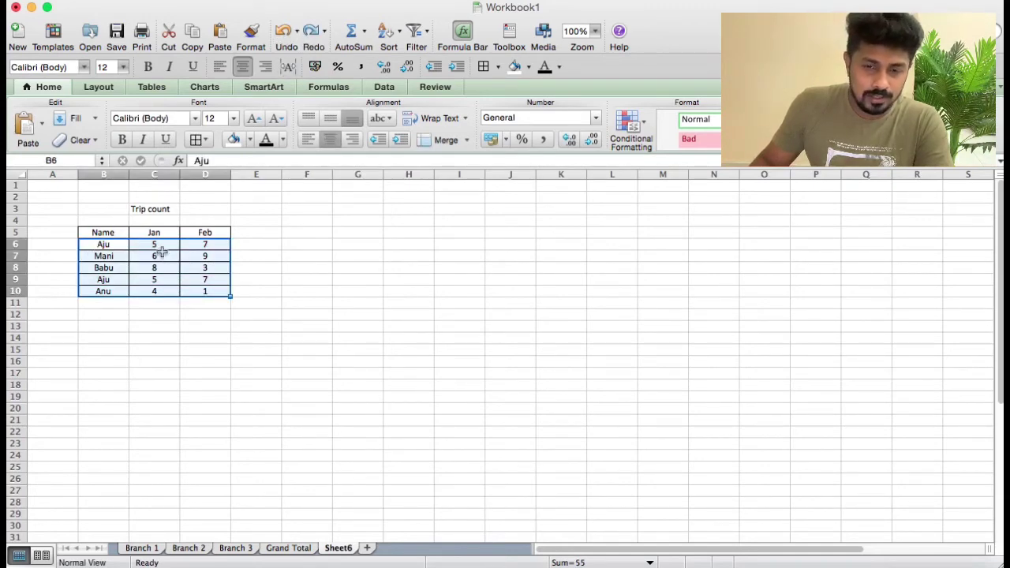
click(312, 32)
click(420, 291)
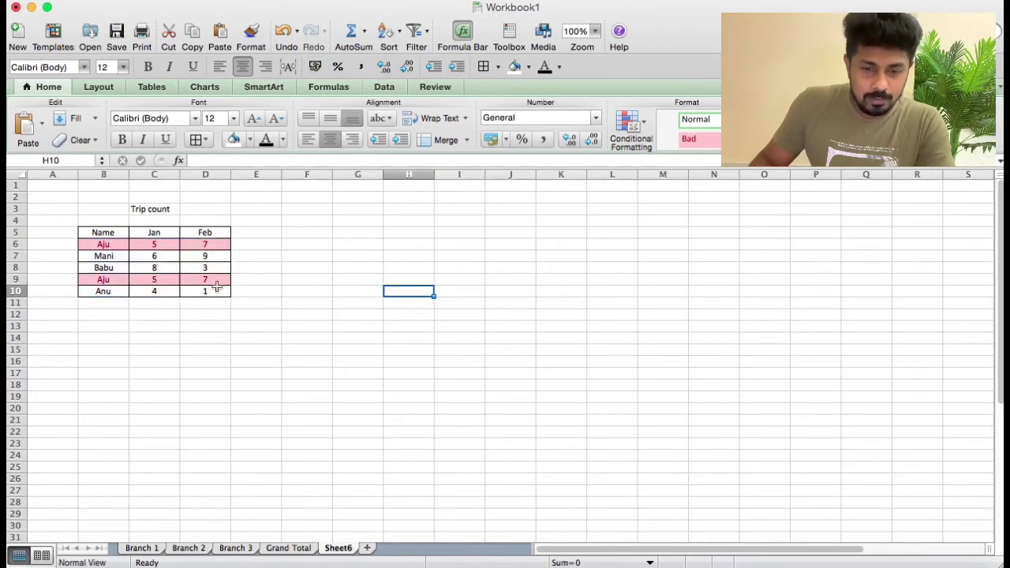
click(95, 247)
drag(94, 248, 223, 243)
click(448, 277)
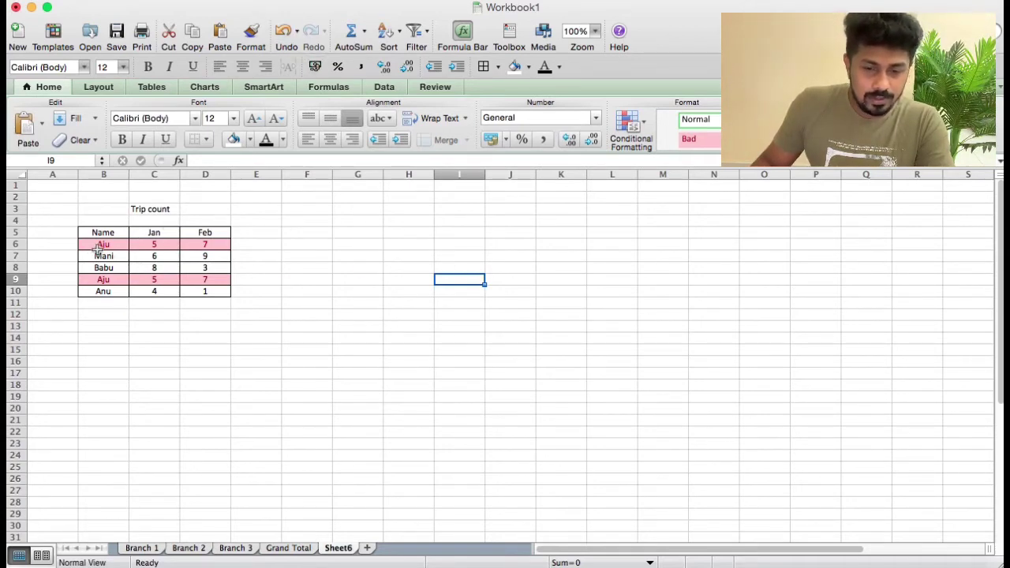
drag(88, 257, 207, 257)
click(398, 257)
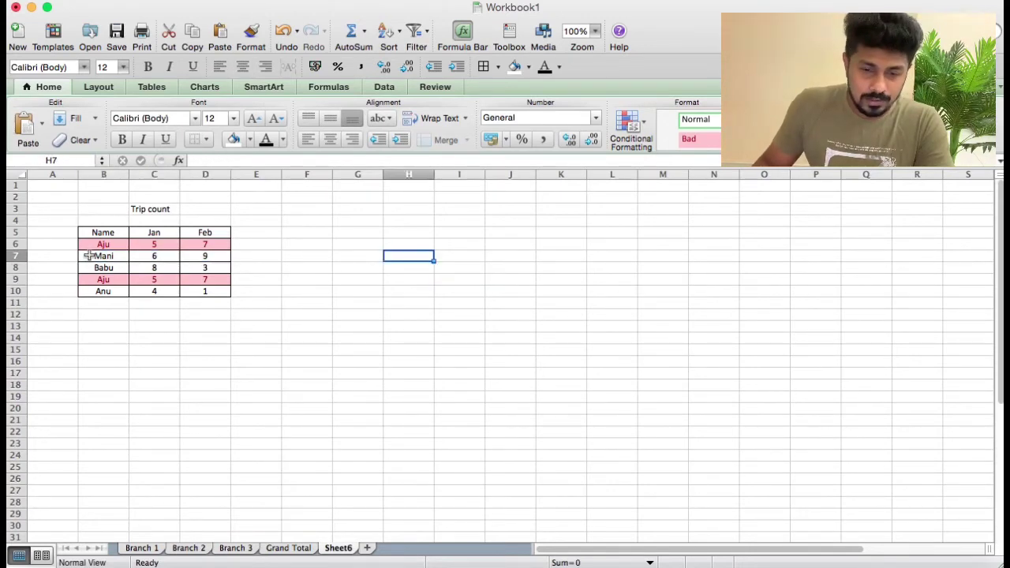
click(98, 256)
drag(108, 256, 209, 256)
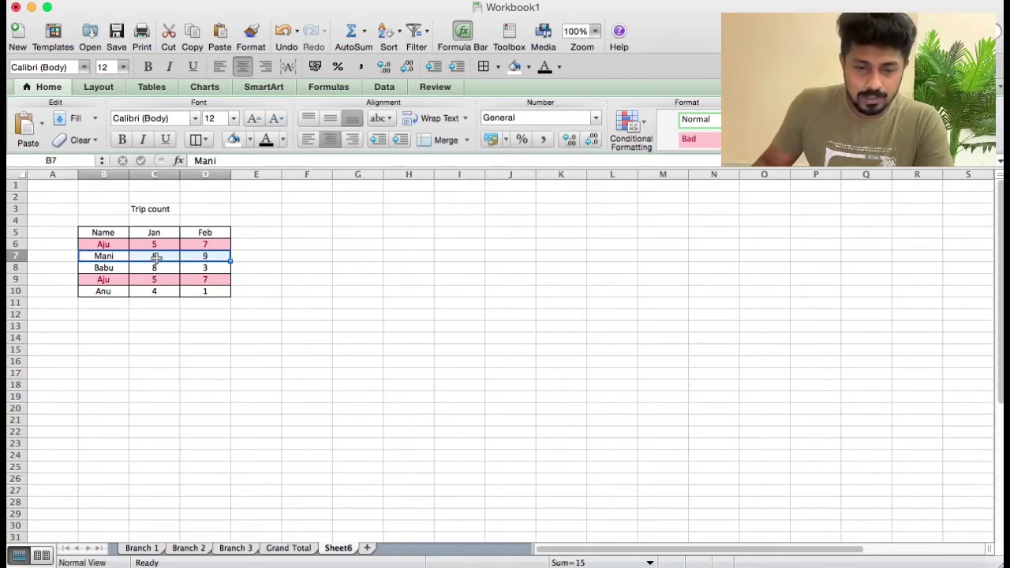
drag(101, 245, 204, 246)
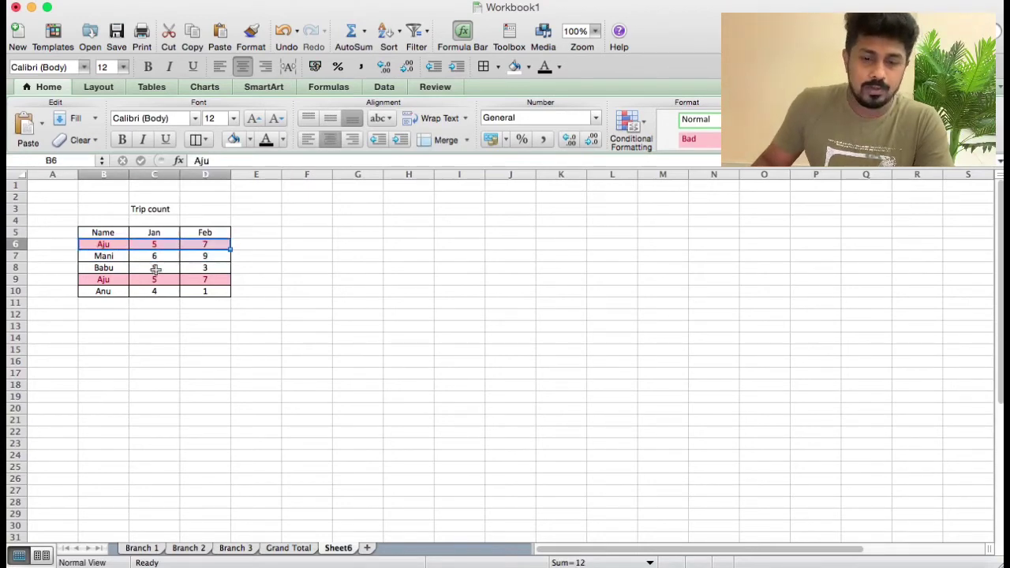
click(395, 279)
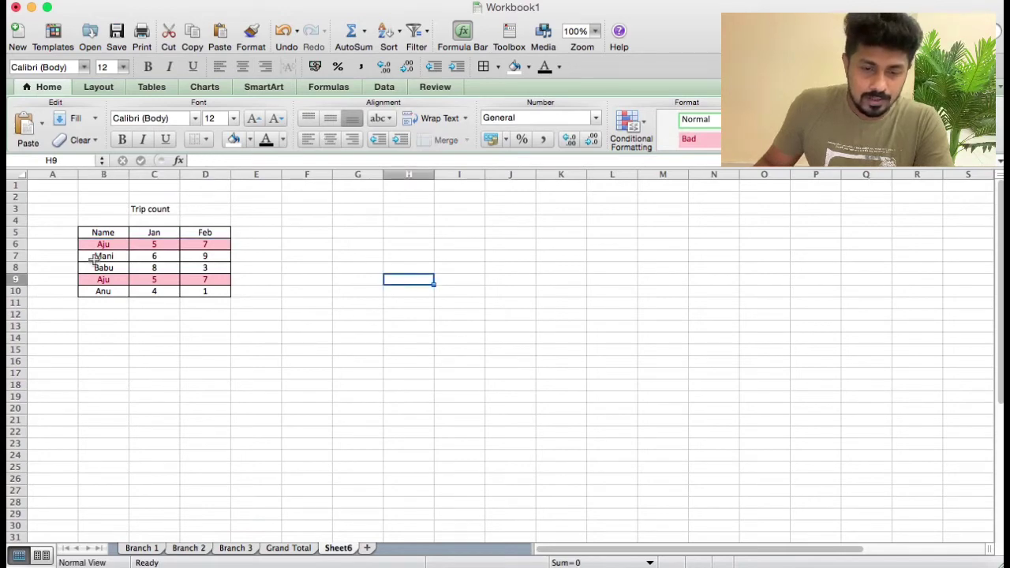
drag(92, 256, 201, 256)
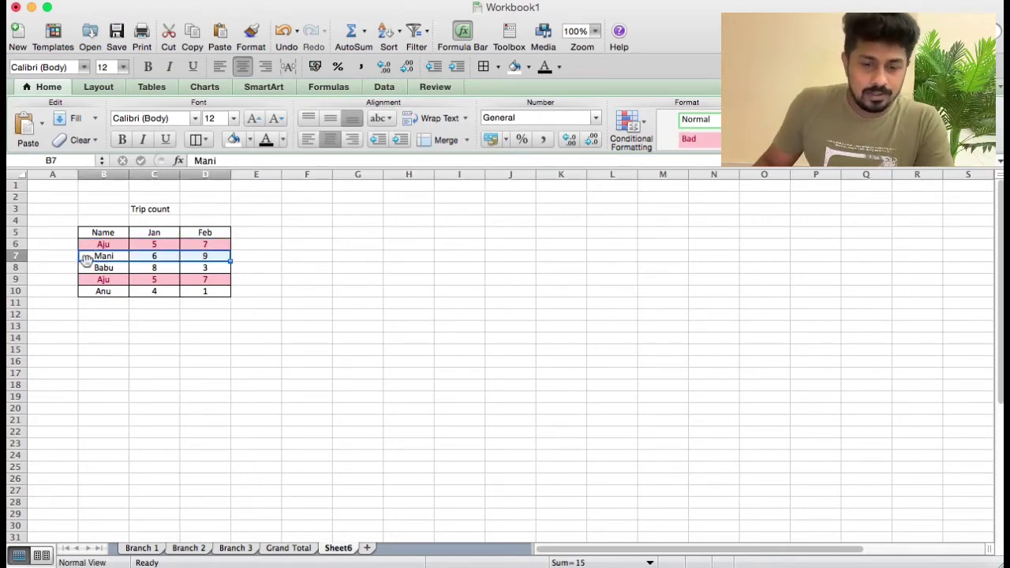
drag(89, 245, 213, 245)
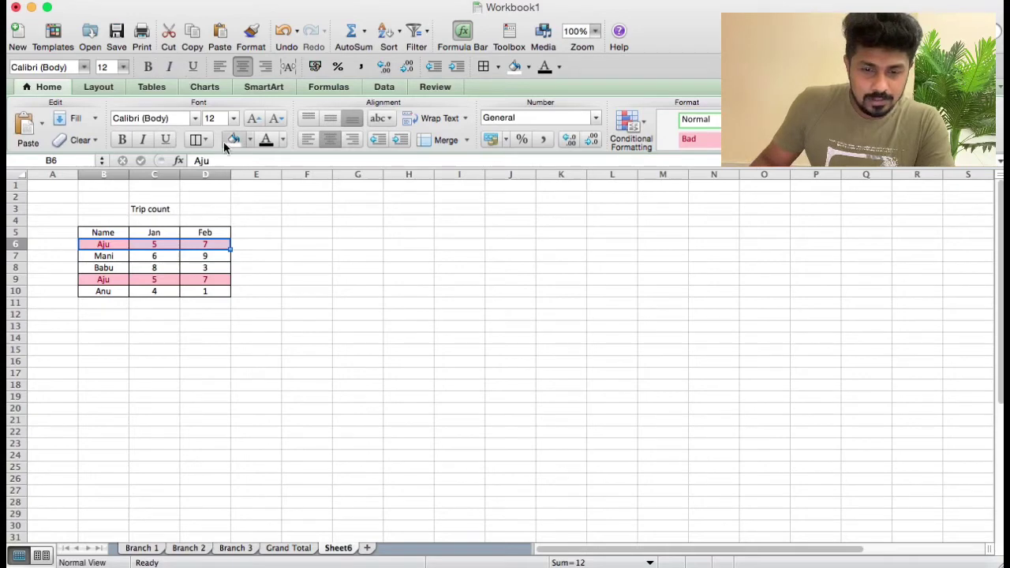
click(248, 140)
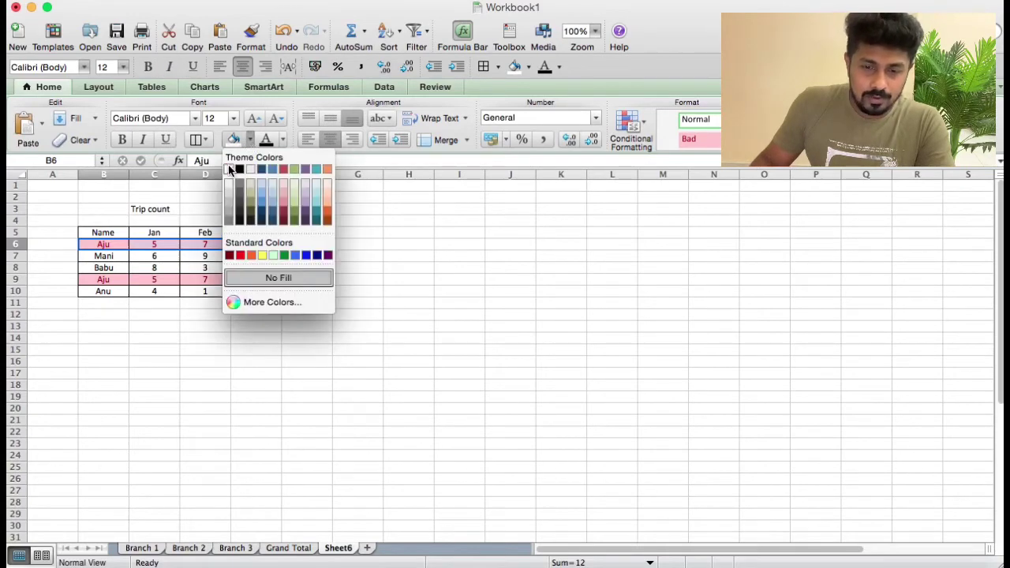
click(228, 164)
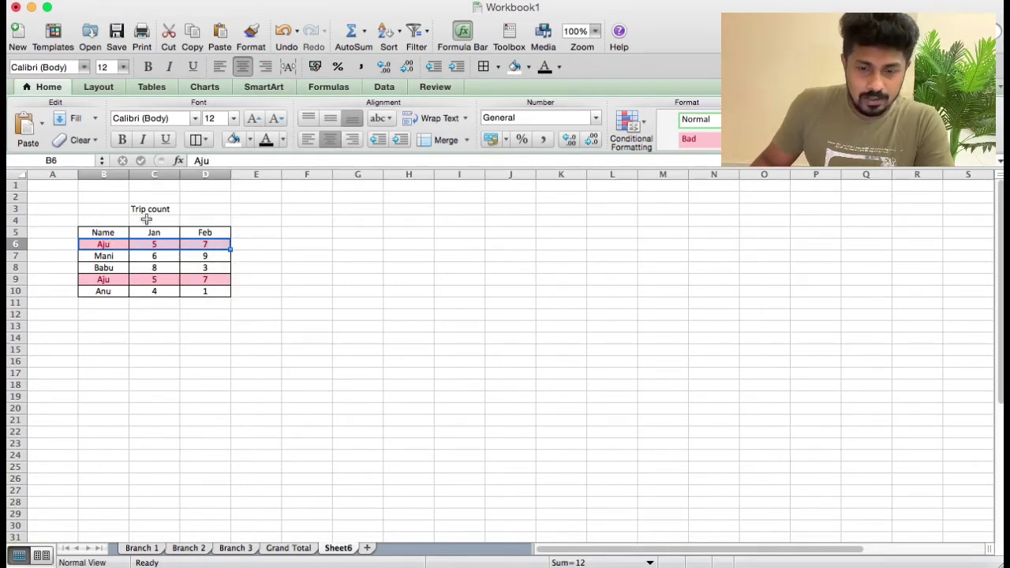
click(282, 140)
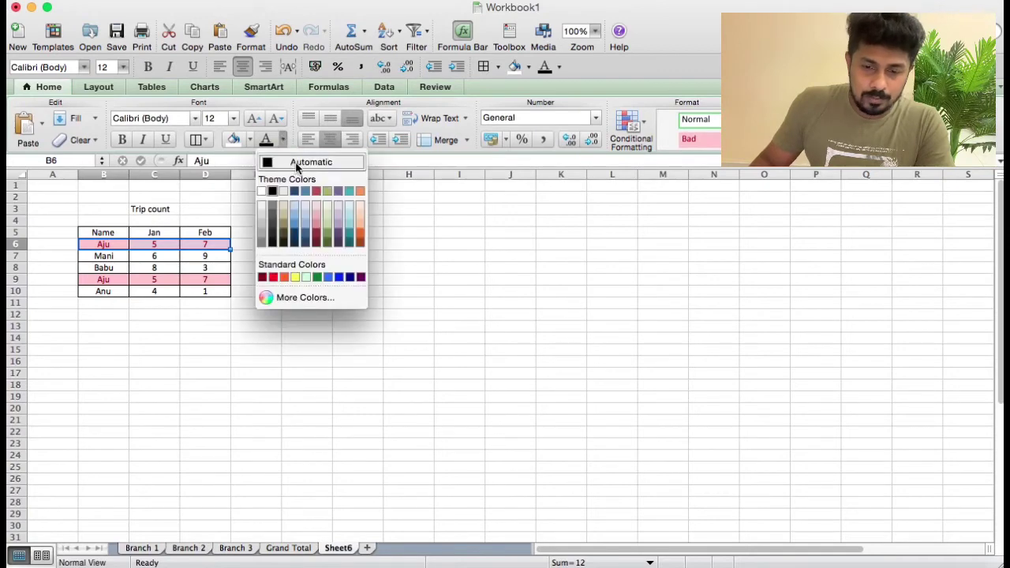
click(296, 163)
click(345, 281)
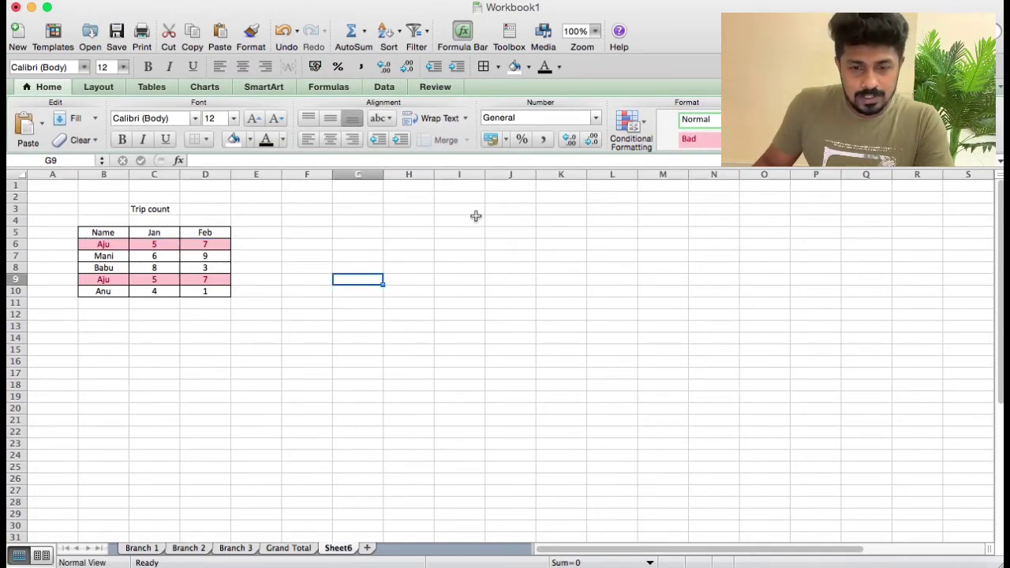
drag(102, 259, 197, 256)
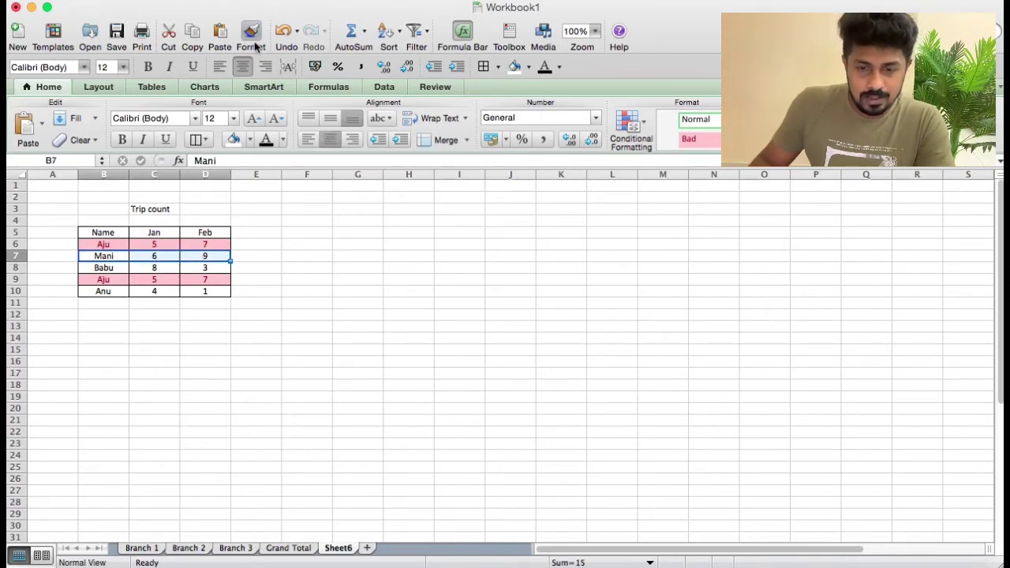
click(251, 37)
drag(95, 244, 211, 244)
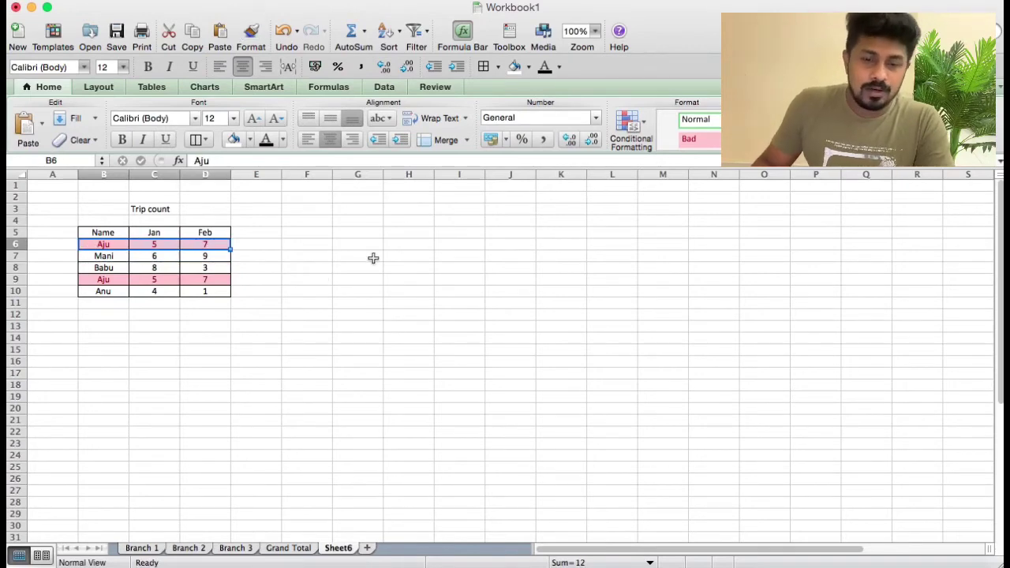
click(369, 258)
click(81, 245)
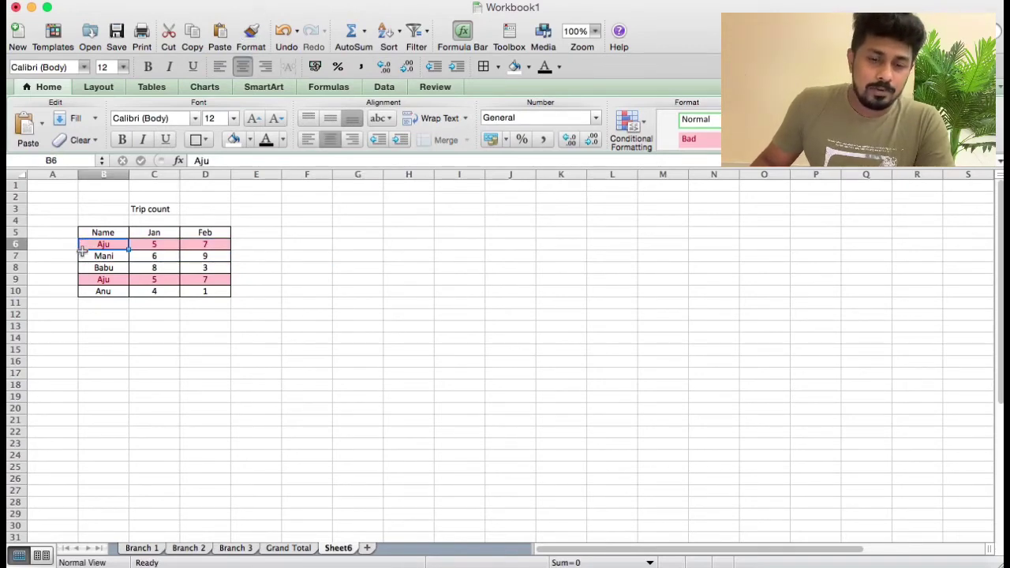
click(322, 277)
drag(96, 259, 197, 258)
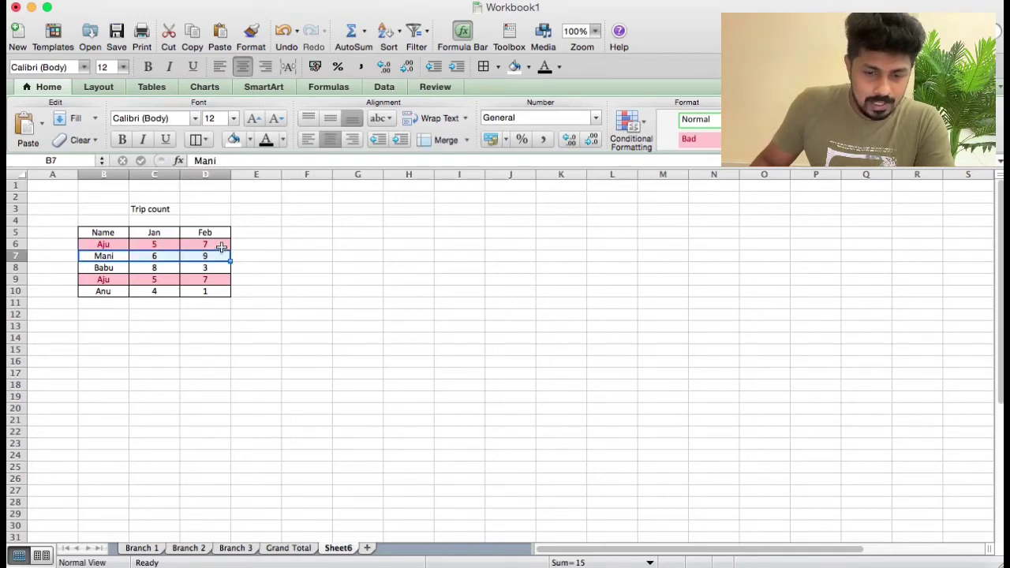
click(99, 245)
drag(117, 245, 204, 288)
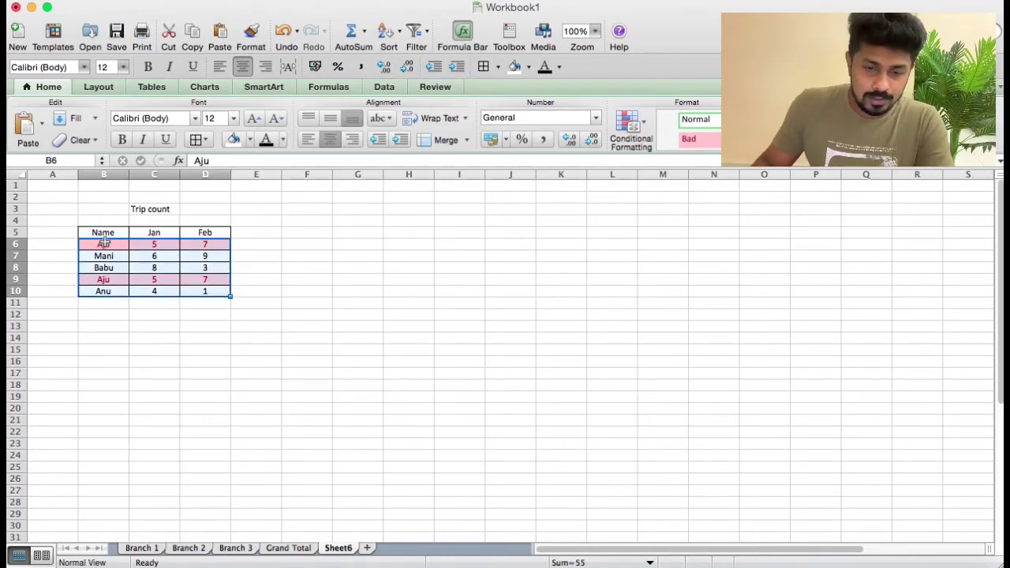
drag(105, 242, 216, 239)
click(424, 246)
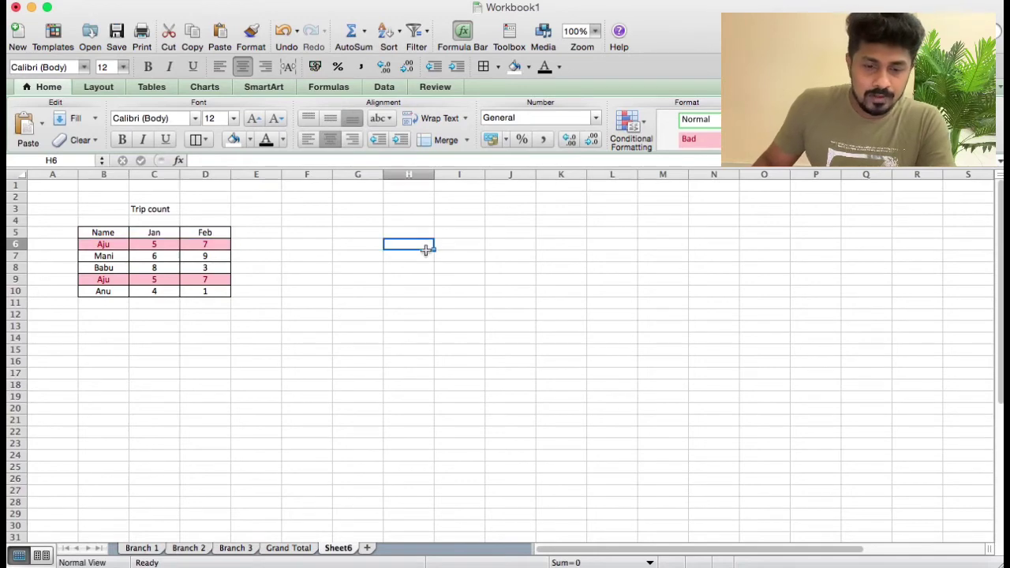
drag(86, 245, 225, 290)
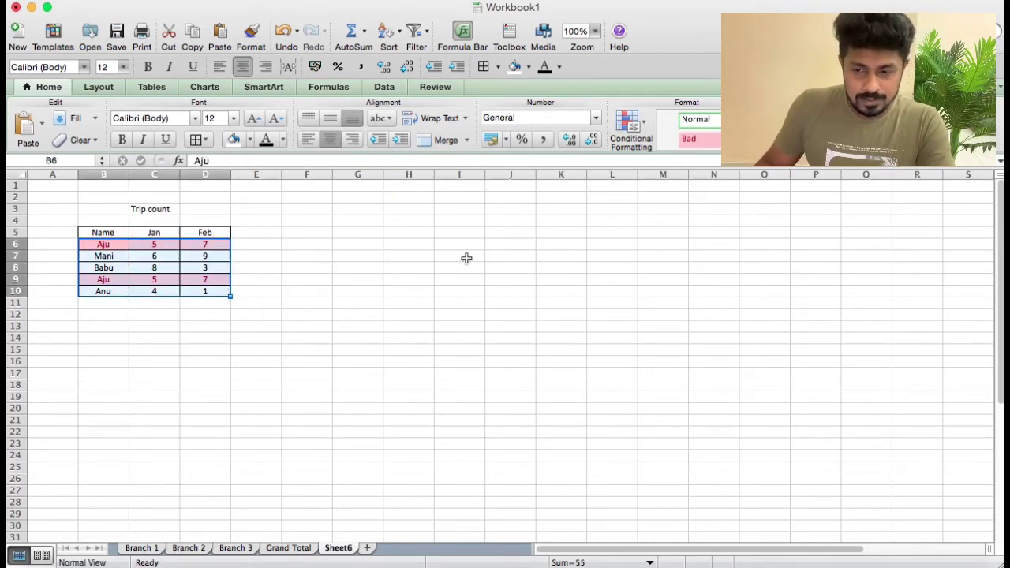
- Delete the Duplicate Values rule in Manage Rules and confirm with OK
click(620, 146)
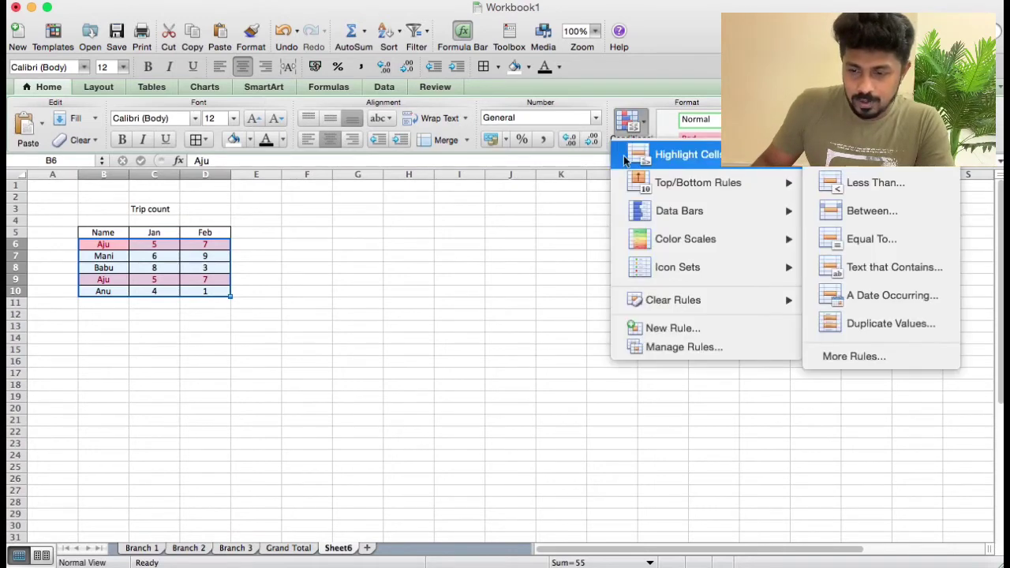
click(680, 345)
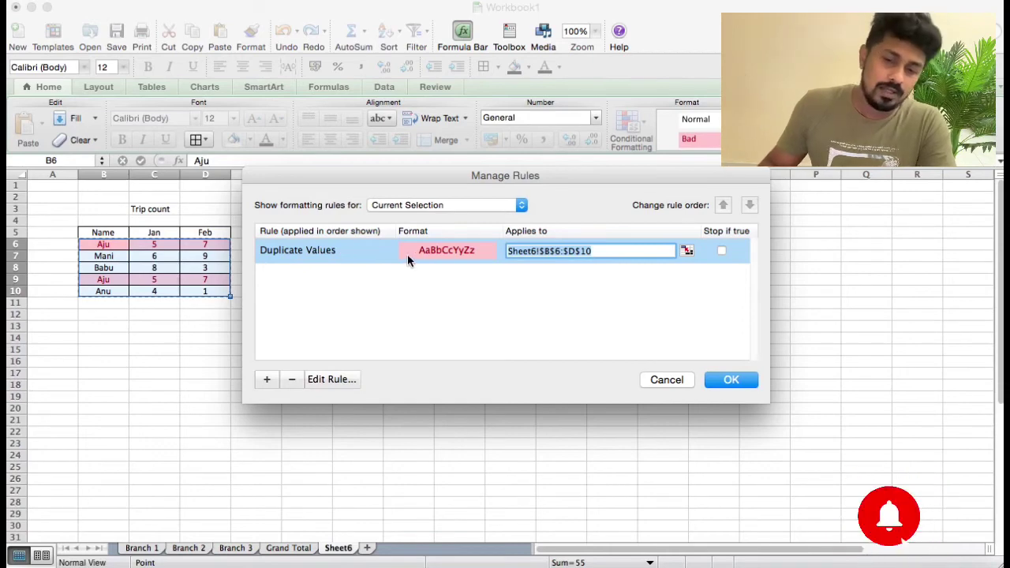
click(292, 380)
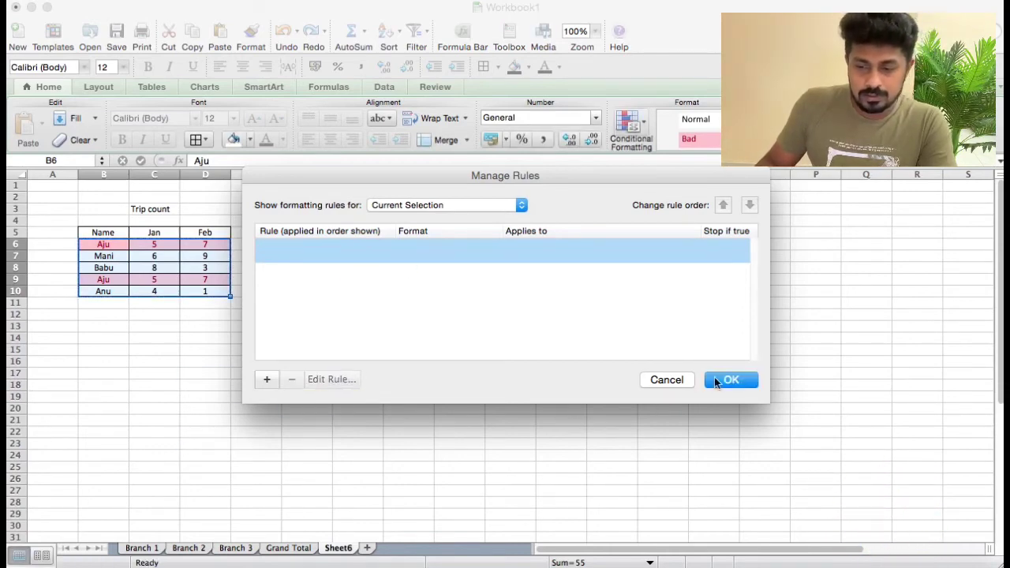
click(718, 379)
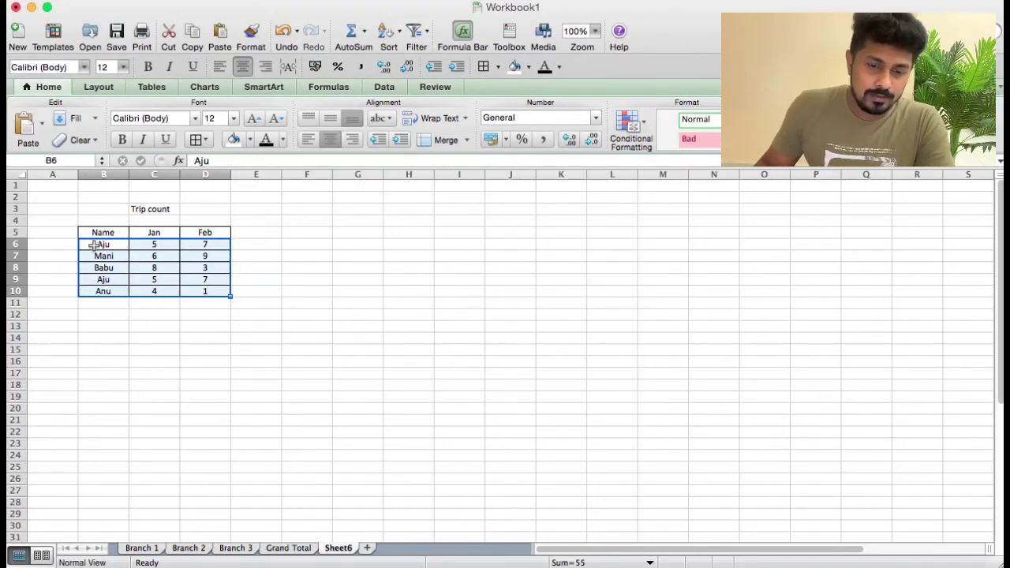
- Leave the Trip count table and switch to the Grand Total sheet
drag(93, 245, 213, 291)
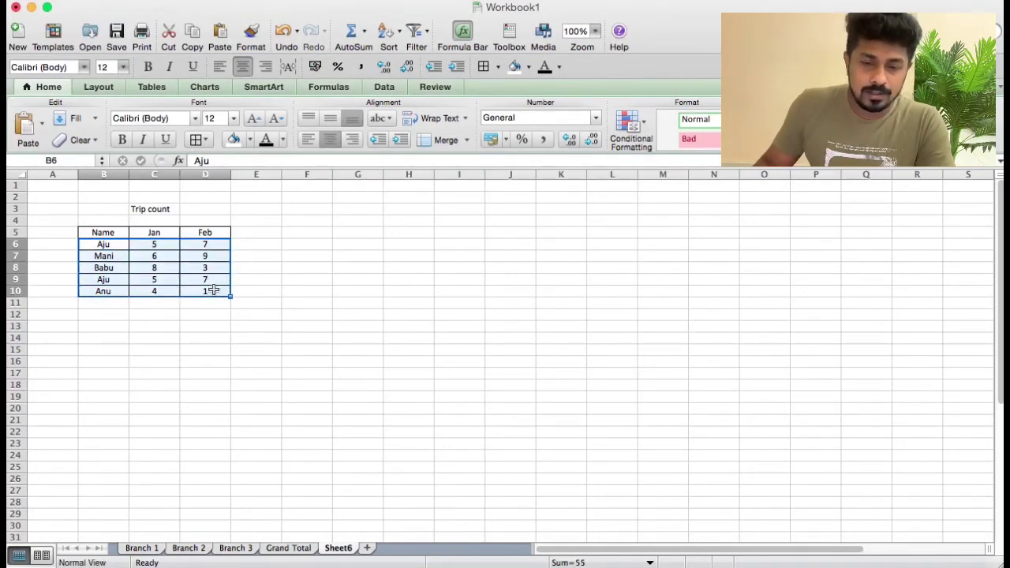
click(91, 244)
click(439, 271)
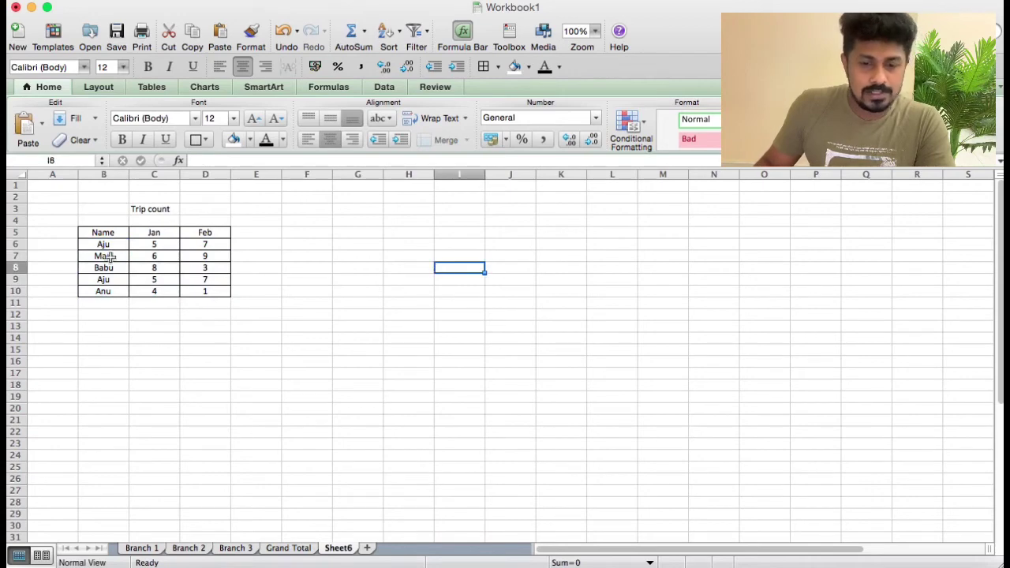
click(109, 245)
click(314, 281)
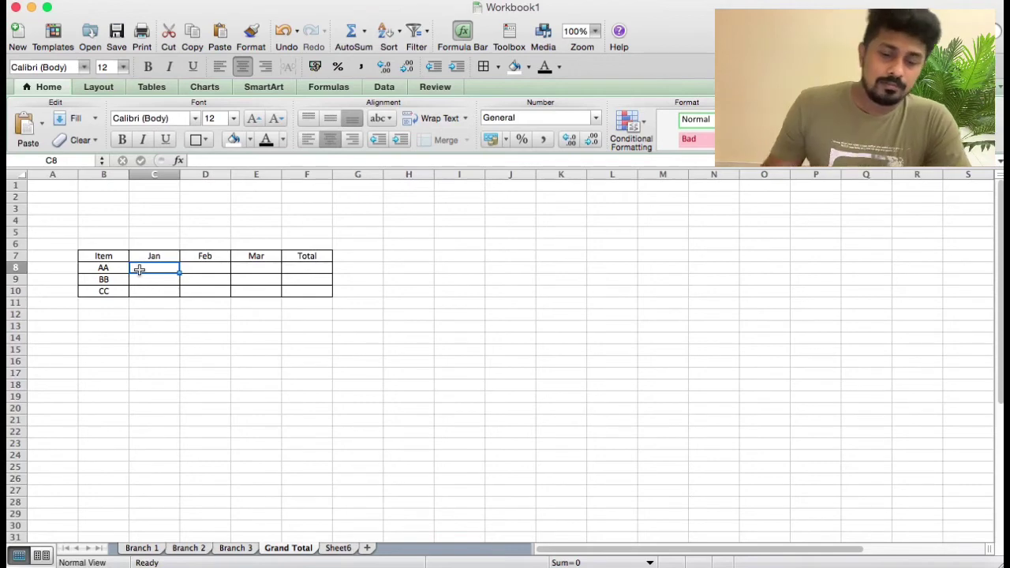
- Flip through the Branch 1, Branch 2, Branch 3 and Grand Total sheets, ending on Branch 1
click(138, 547)
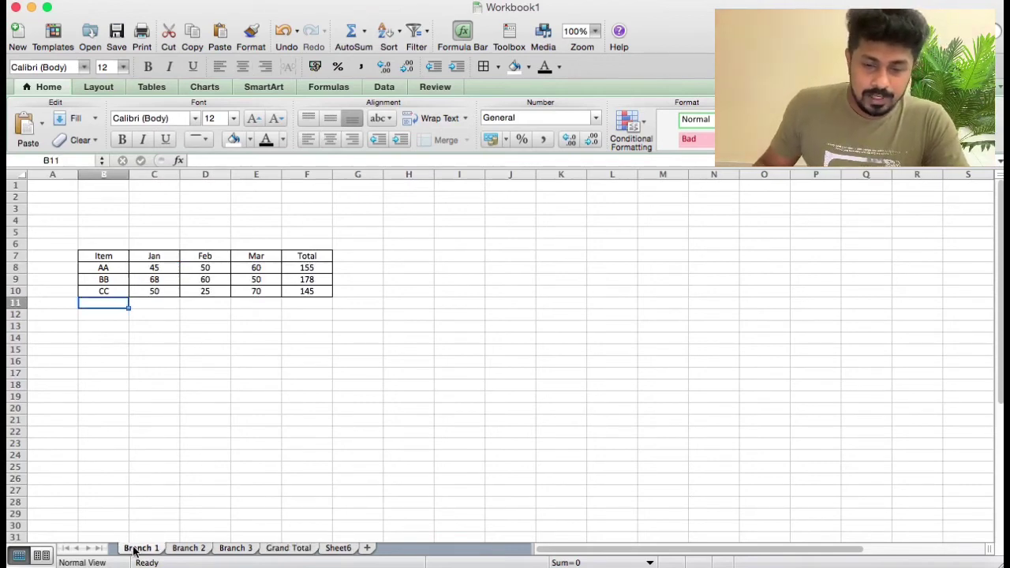
click(186, 548)
click(233, 547)
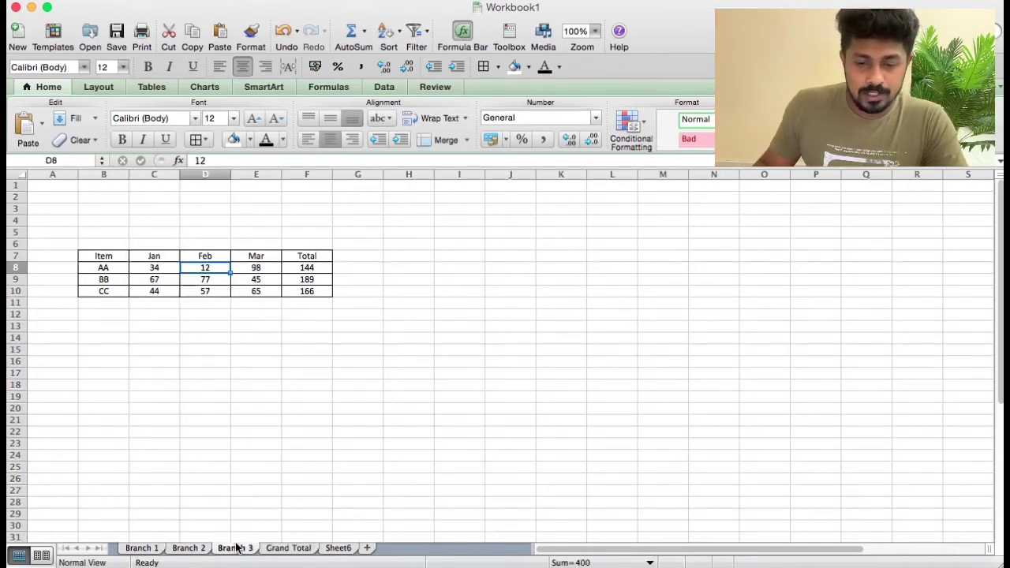
click(284, 548)
click(140, 549)
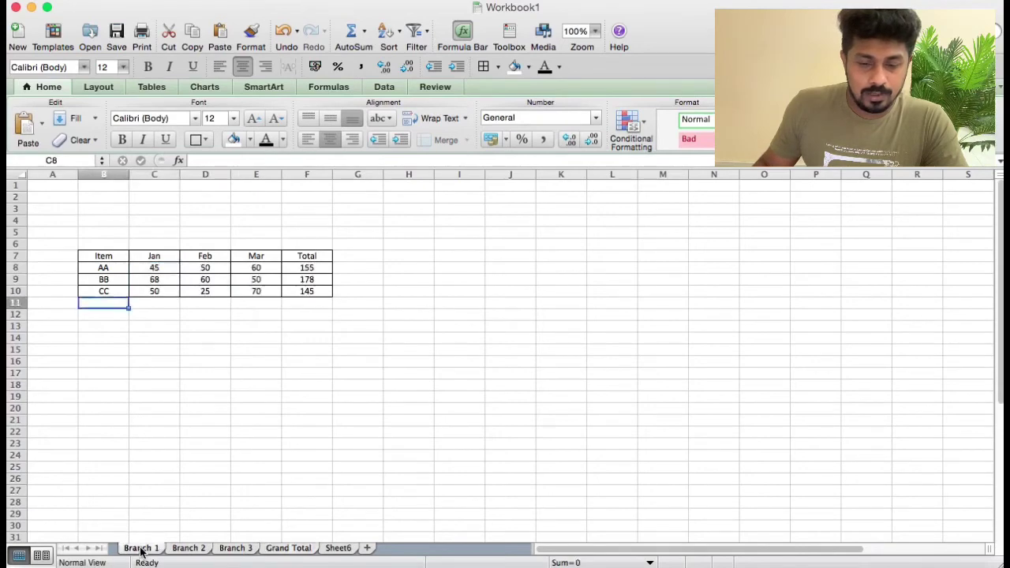
click(197, 547)
click(234, 547)
click(286, 548)
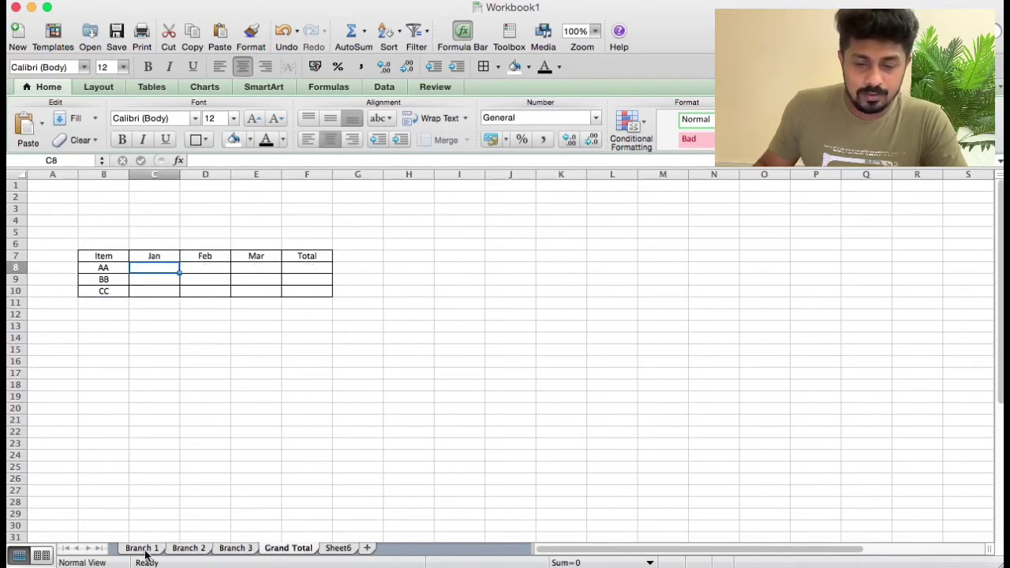
click(142, 548)
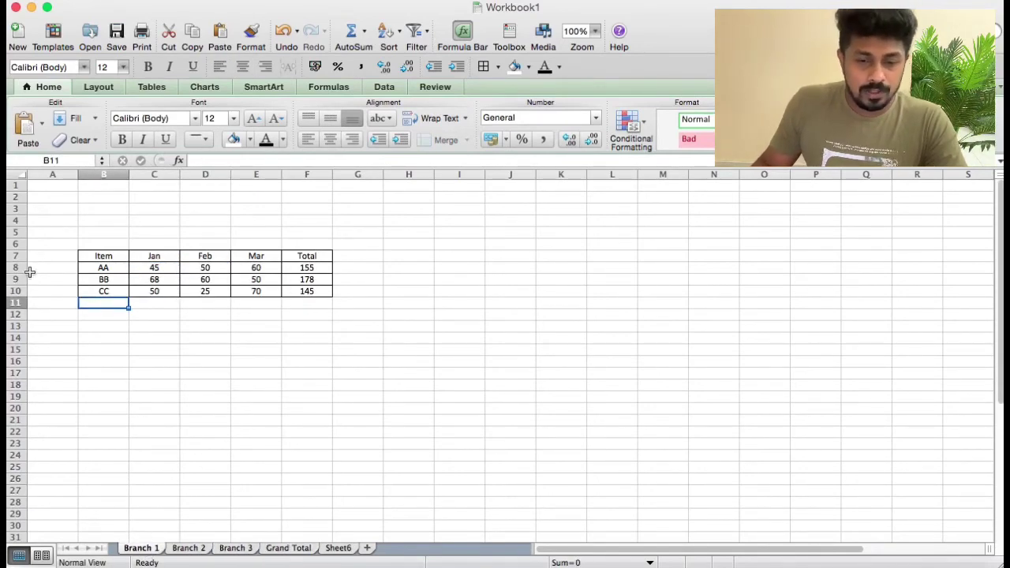
- Inspect Branch 1's table: AA's Jan value 45, its Total formula, and BB's monthly sum
click(103, 265)
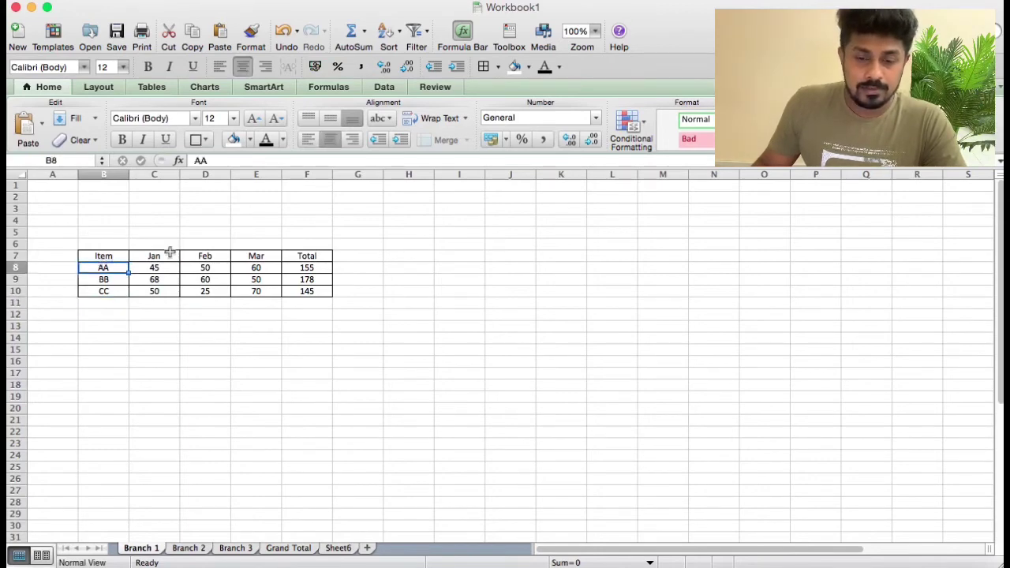
click(170, 254)
click(238, 260)
click(334, 259)
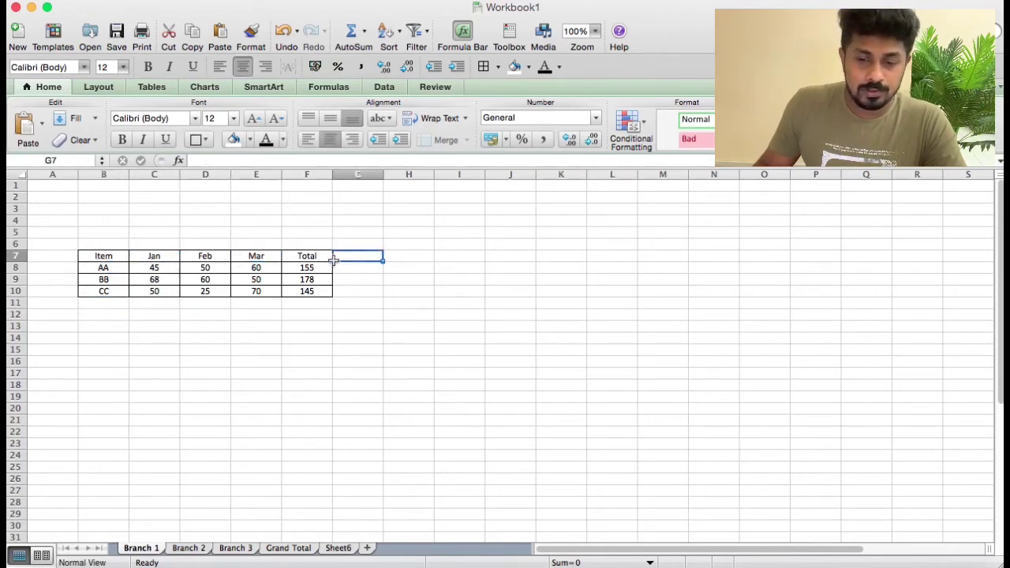
click(326, 256)
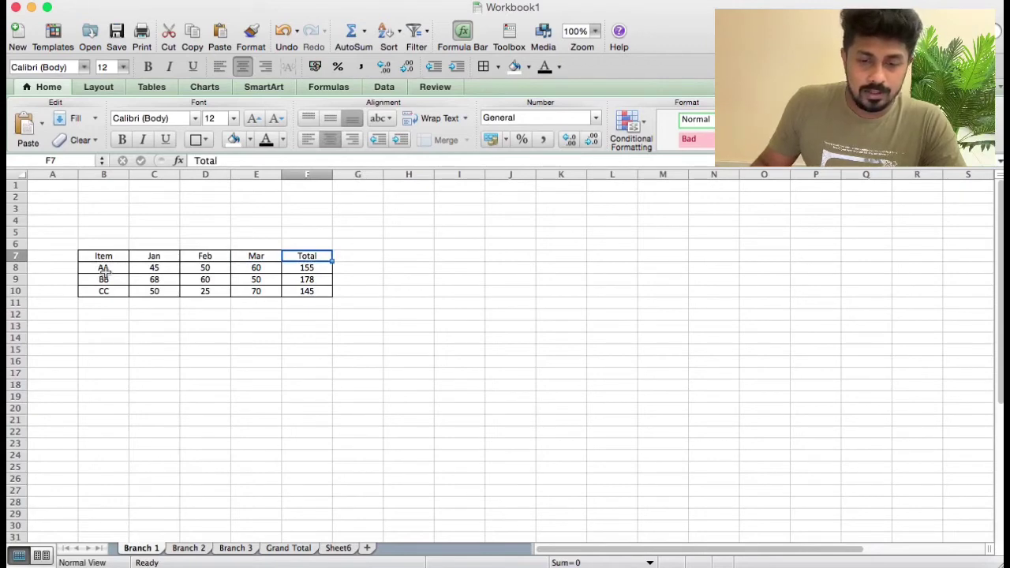
click(103, 269)
click(149, 271)
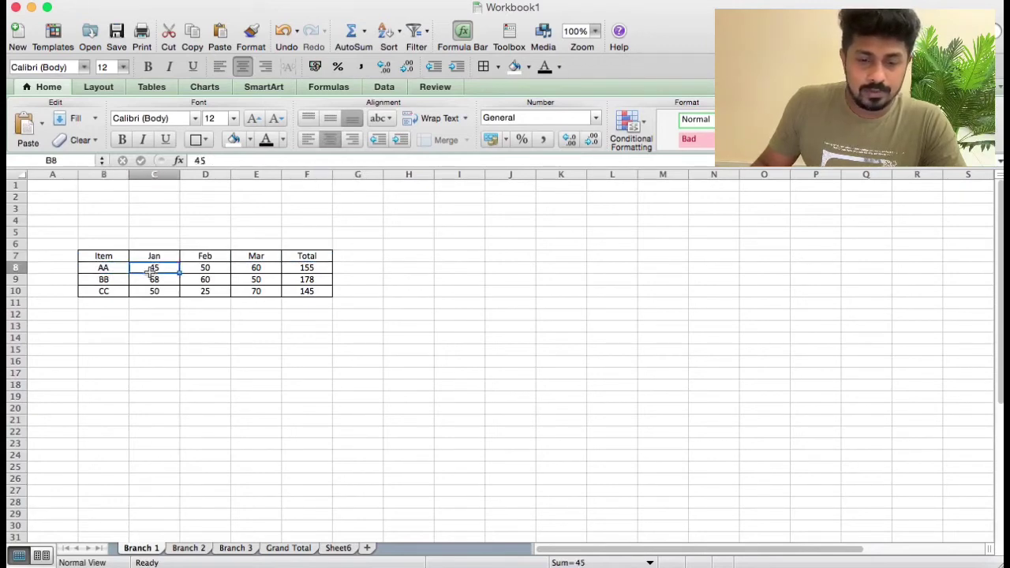
click(213, 268)
click(261, 269)
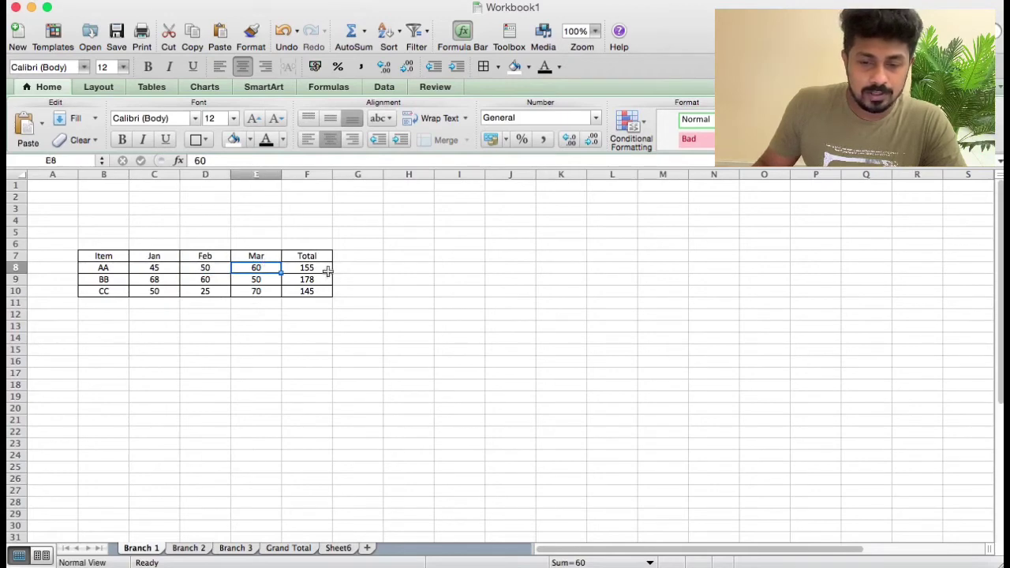
click(313, 271)
click(100, 282)
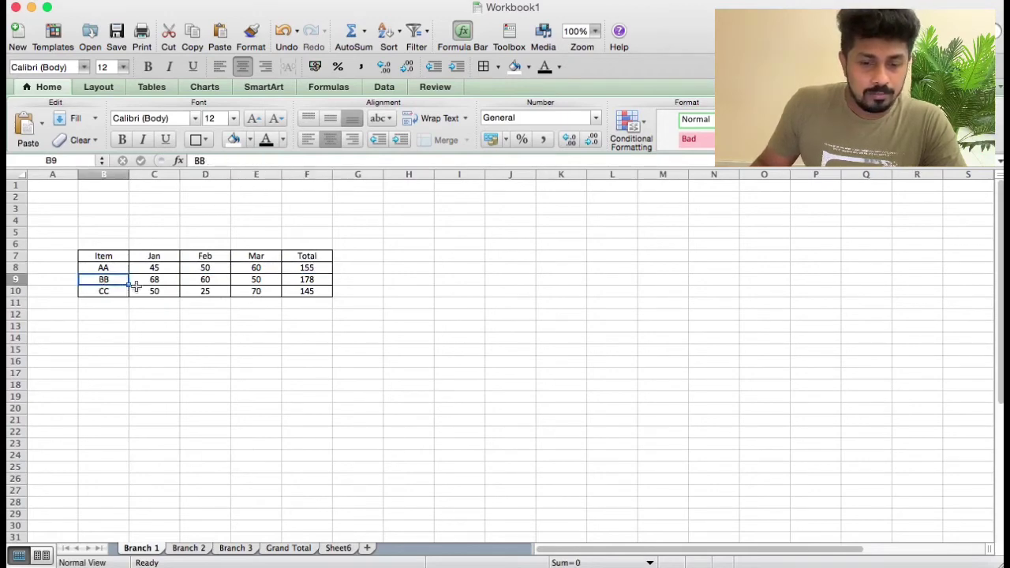
drag(153, 281, 256, 281)
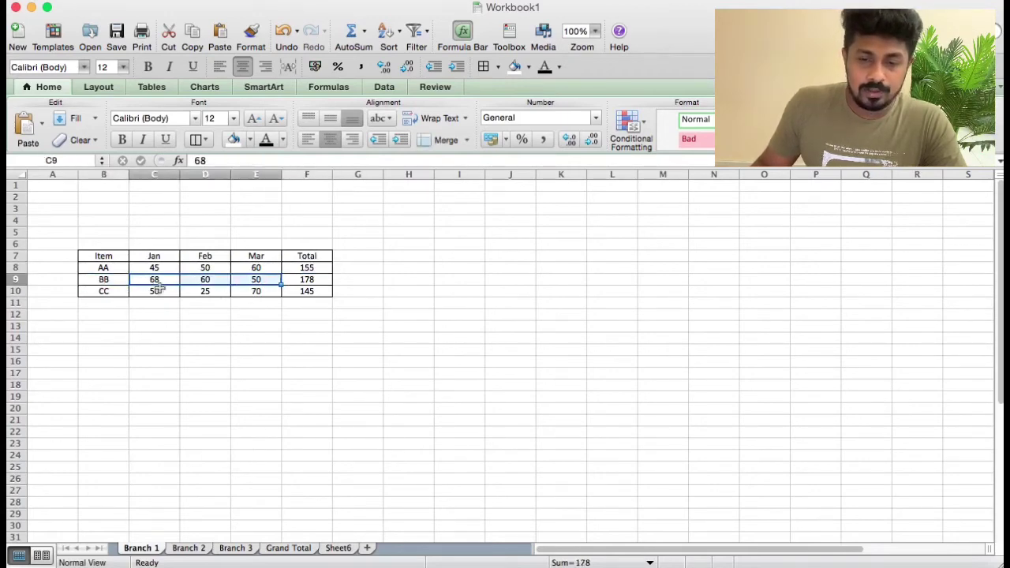
- Review Branch 2's AA, BB and CC monthly values and its Total column
click(187, 548)
click(135, 278)
click(138, 265)
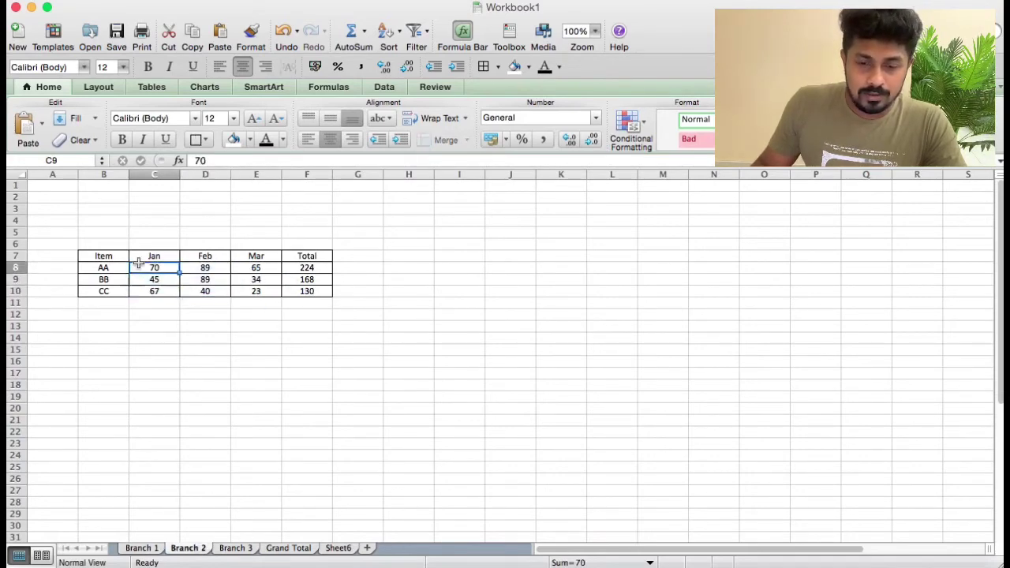
drag(138, 266, 256, 266)
click(158, 279)
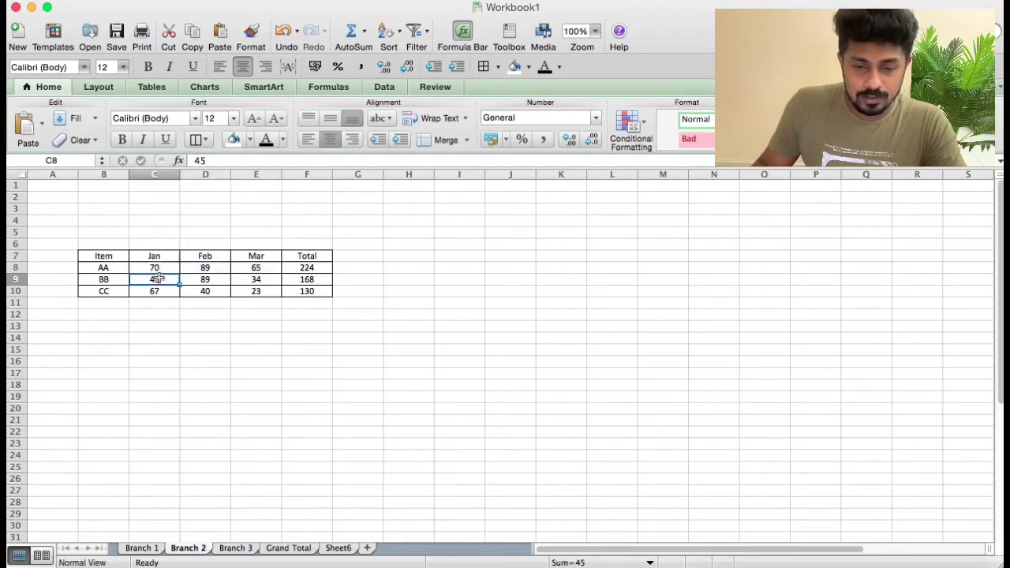
drag(158, 278, 207, 292)
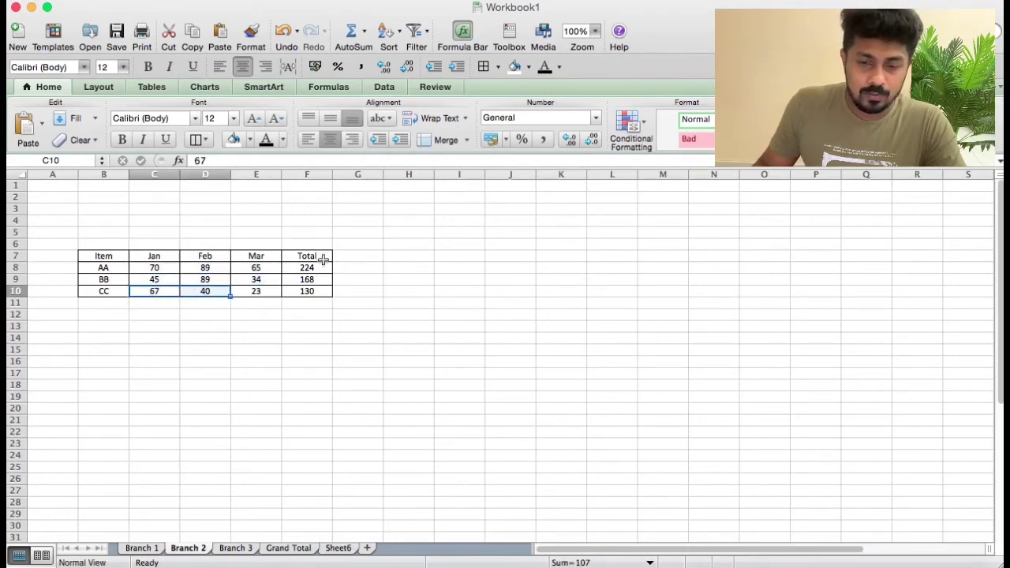
drag(320, 267, 310, 290)
- Check Branch 3's monthly figures, then return to the Grand Total sheet
click(234, 548)
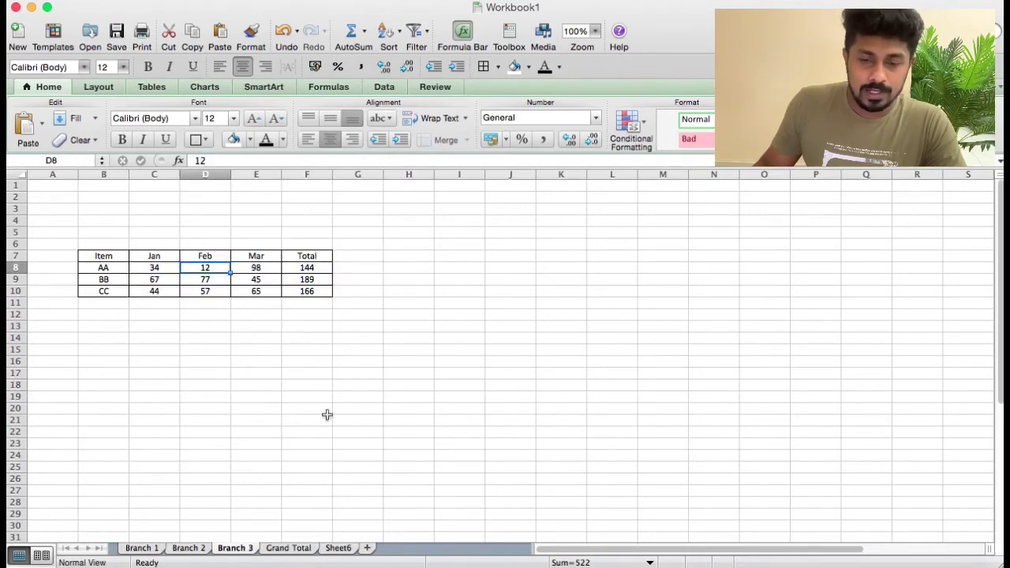
drag(141, 266, 265, 290)
click(407, 397)
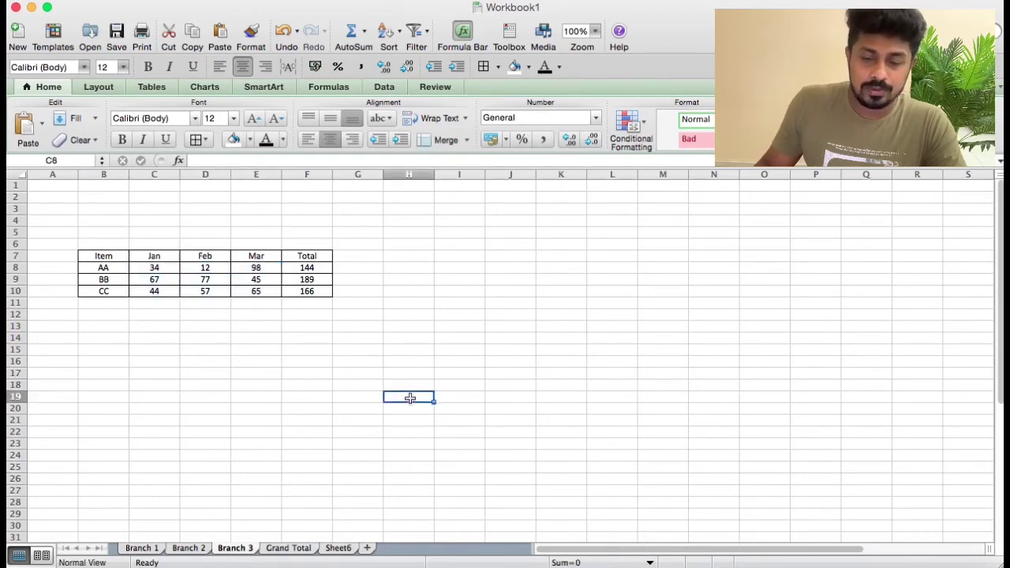
click(285, 548)
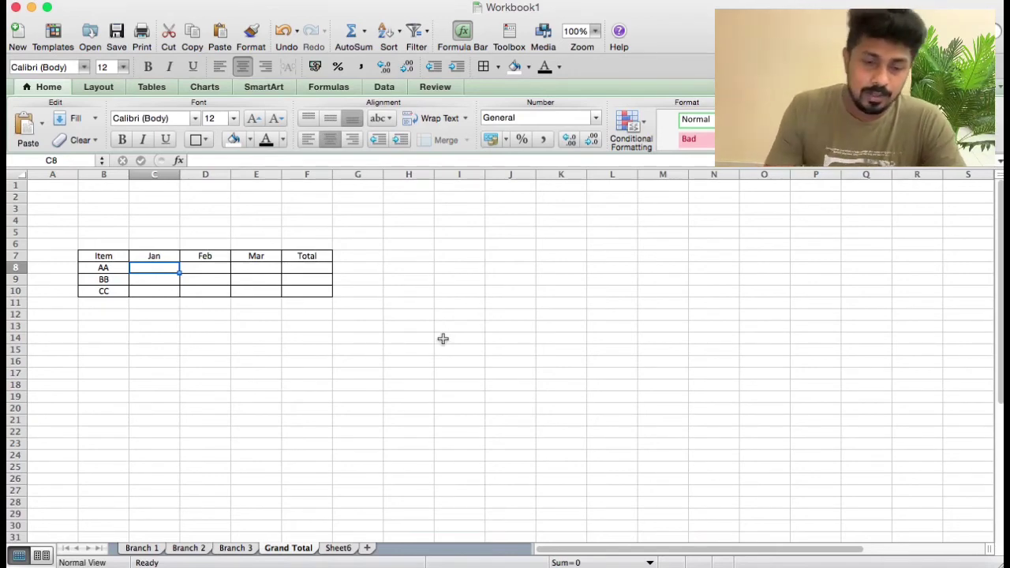
- Look over the Grand Total table cells and settle on AA's Jan cell C8
click(89, 272)
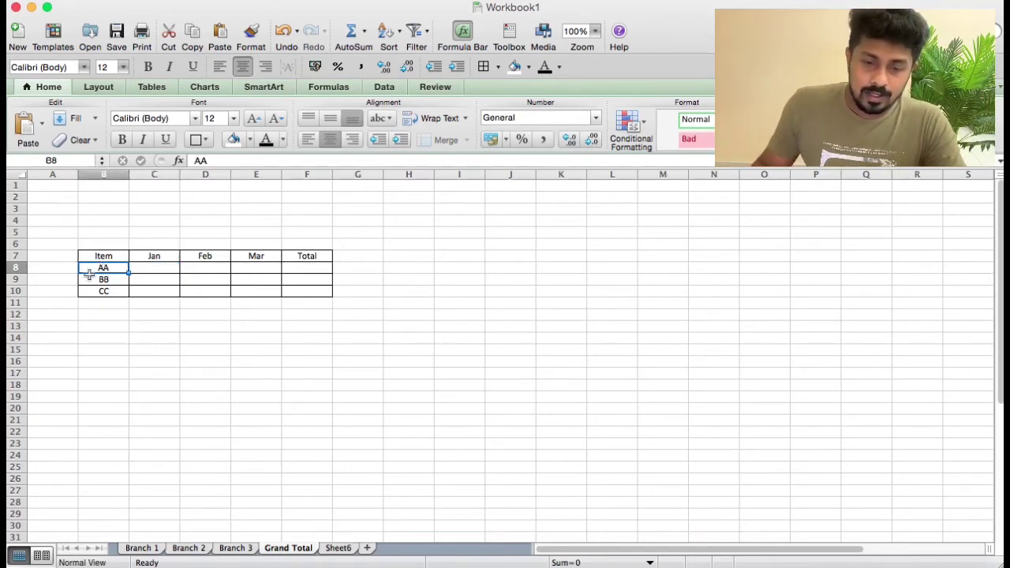
click(165, 260)
click(163, 272)
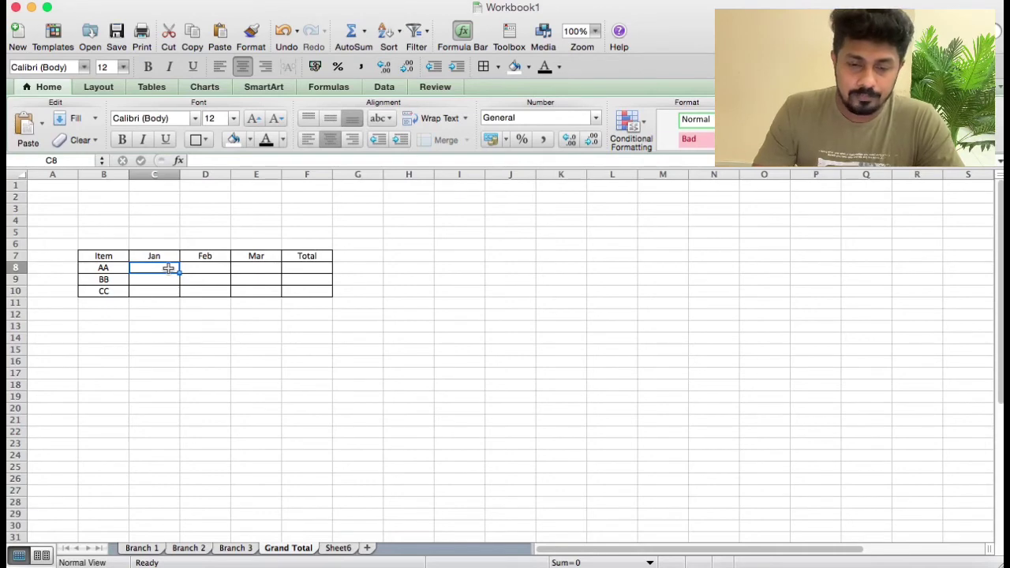
click(134, 279)
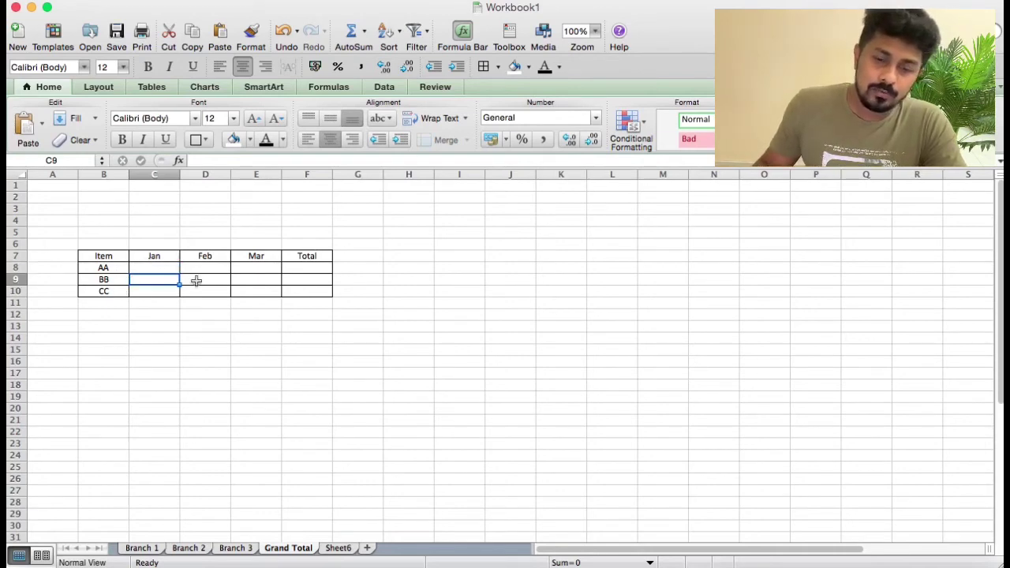
click(198, 279)
click(244, 288)
click(141, 268)
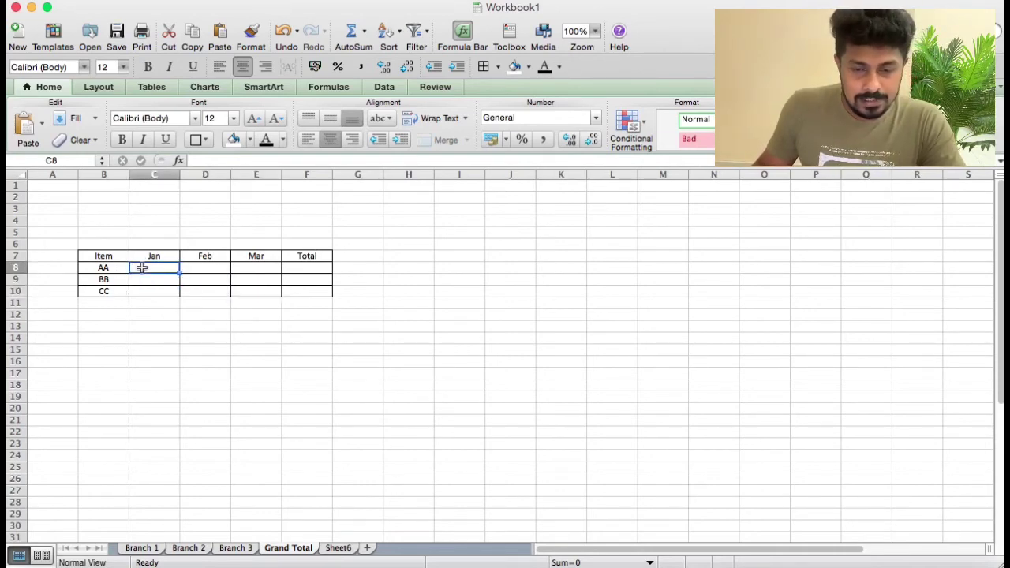
- Enter =sum('Branch 1:Branch 3'!C8) in C8, referencing C8 across Branch 1 through Branch 3
text(=)
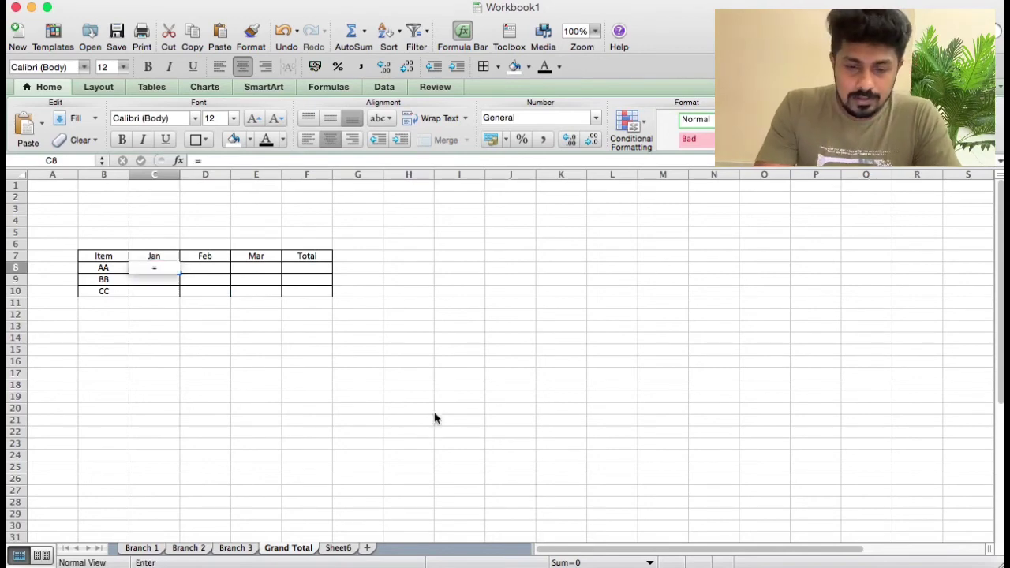
text(sum)
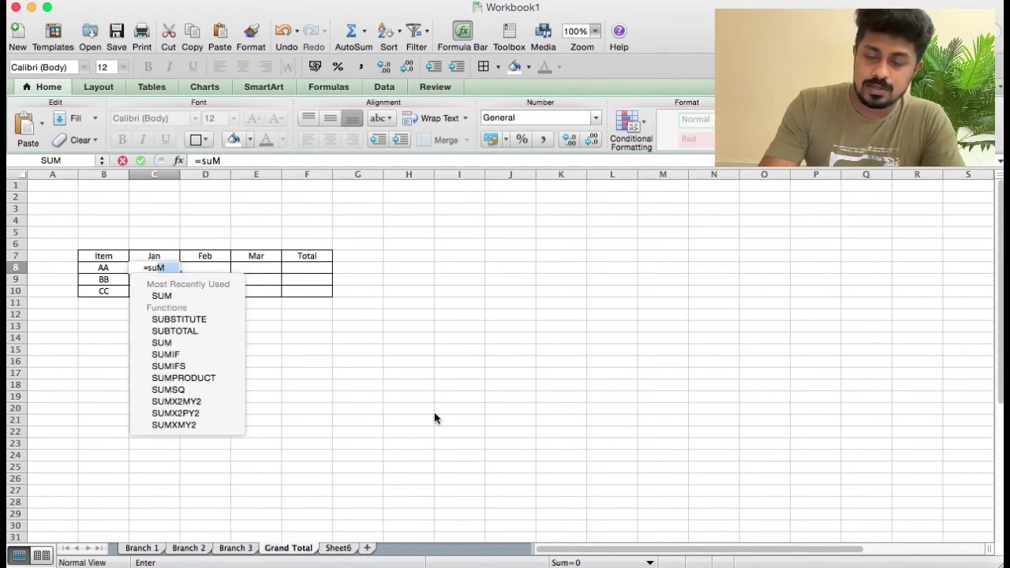
text(()
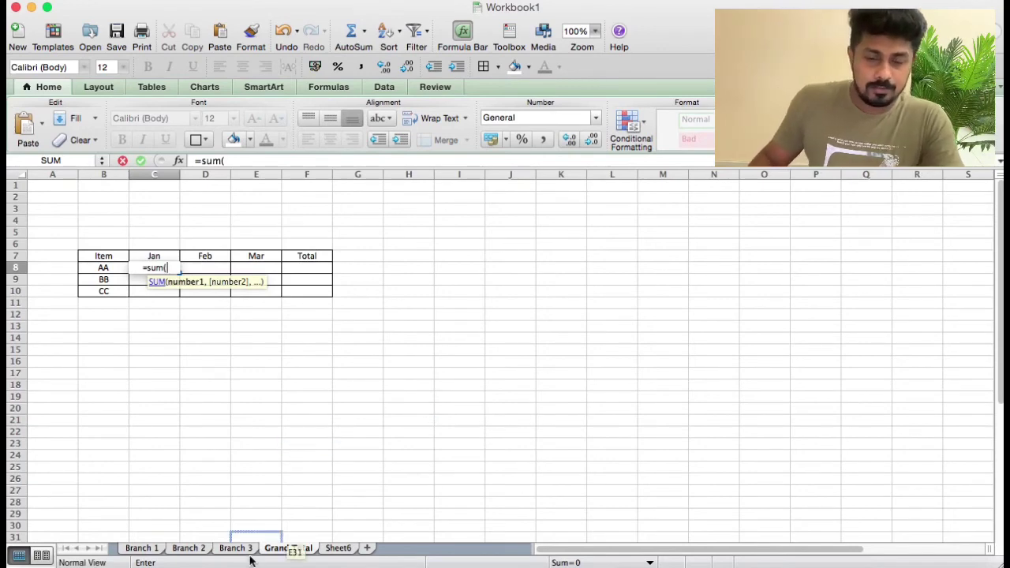
click(139, 549)
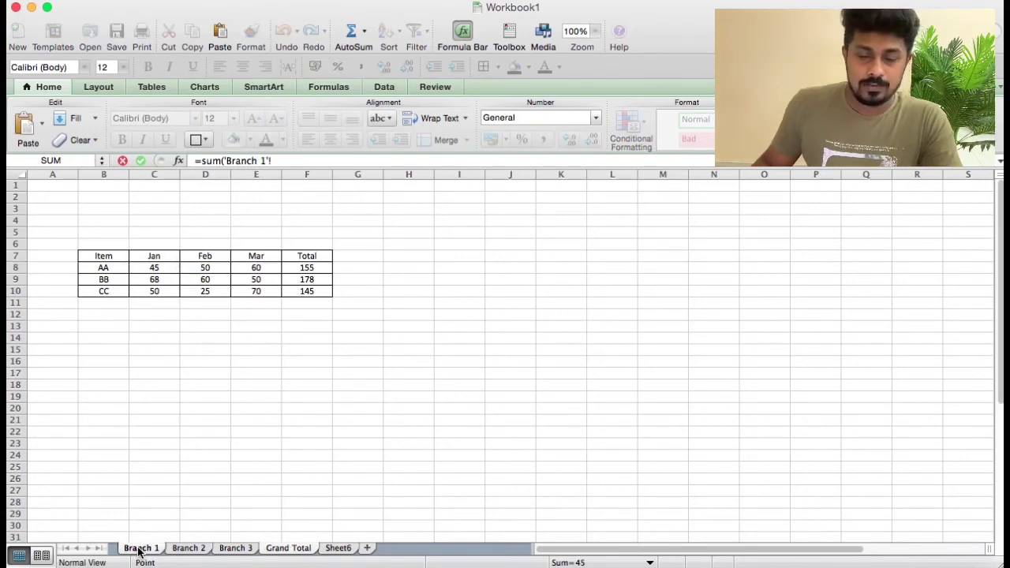
click(153, 268)
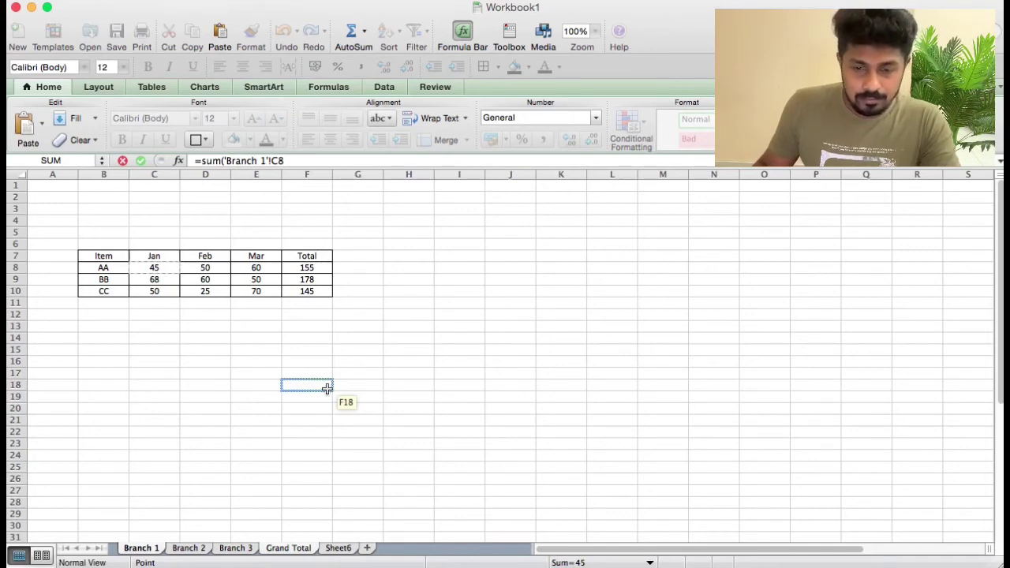
shift+click(182, 550)
shift+click(246, 550)
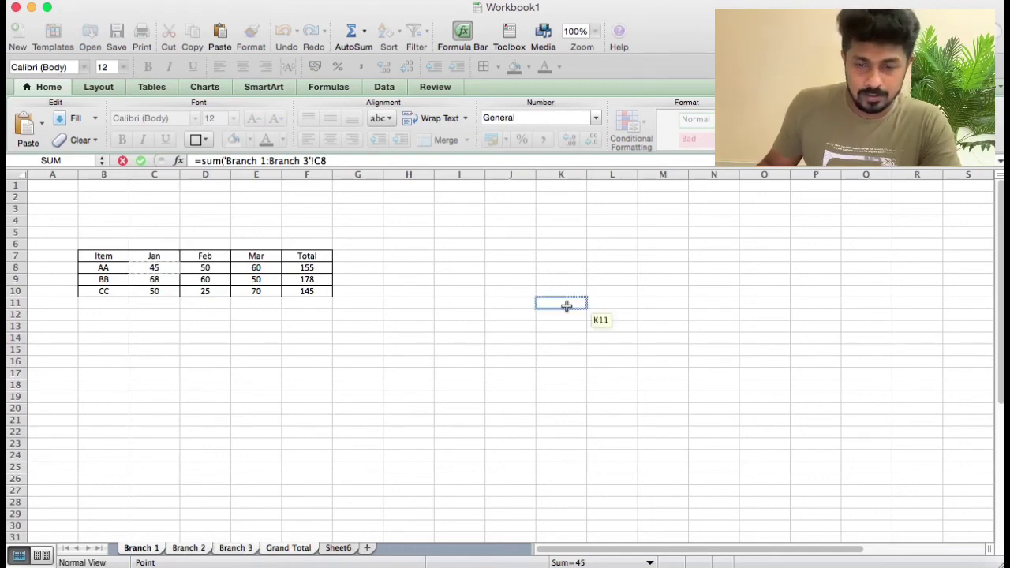
click(347, 161)
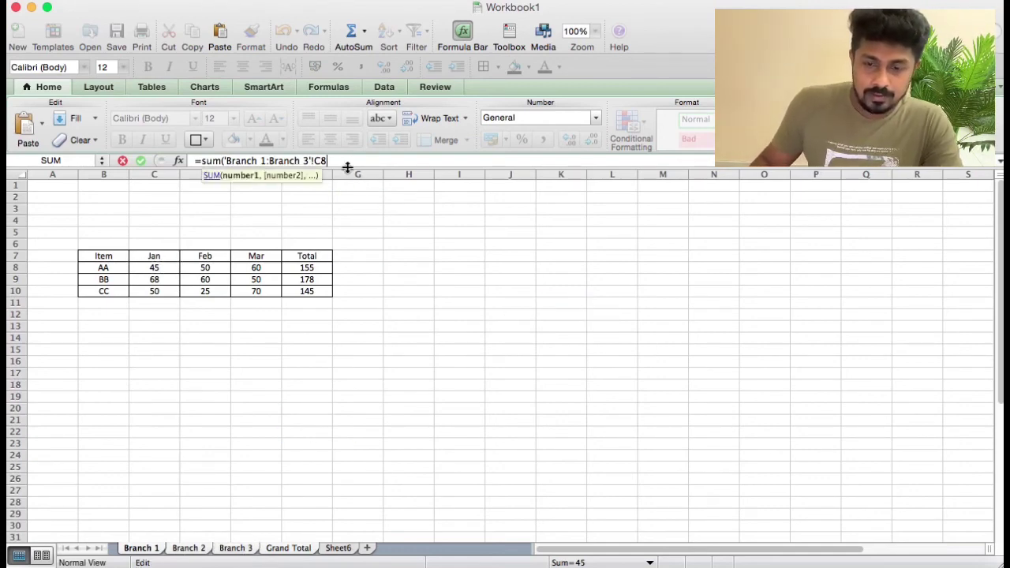
text())
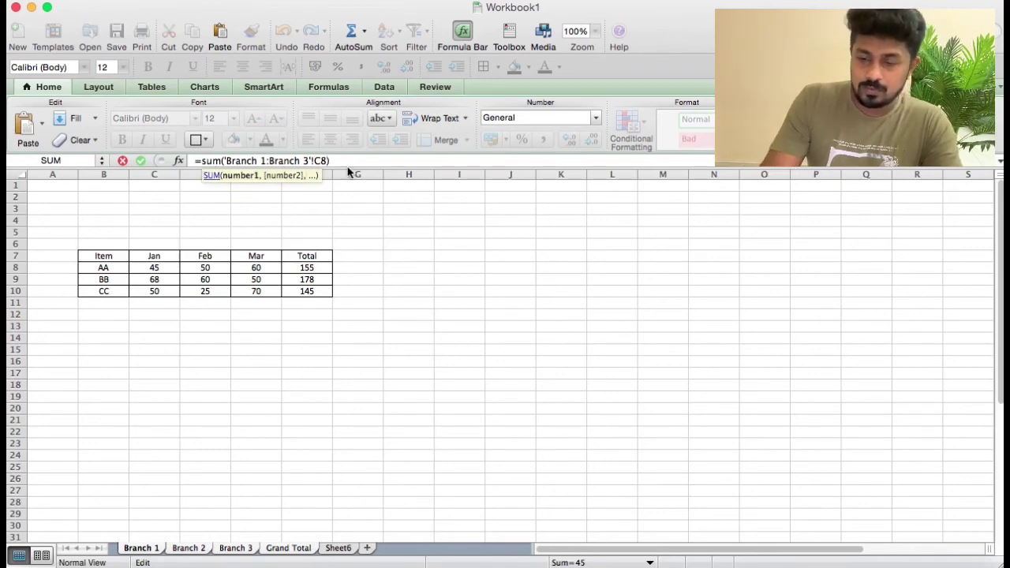
key(Return)
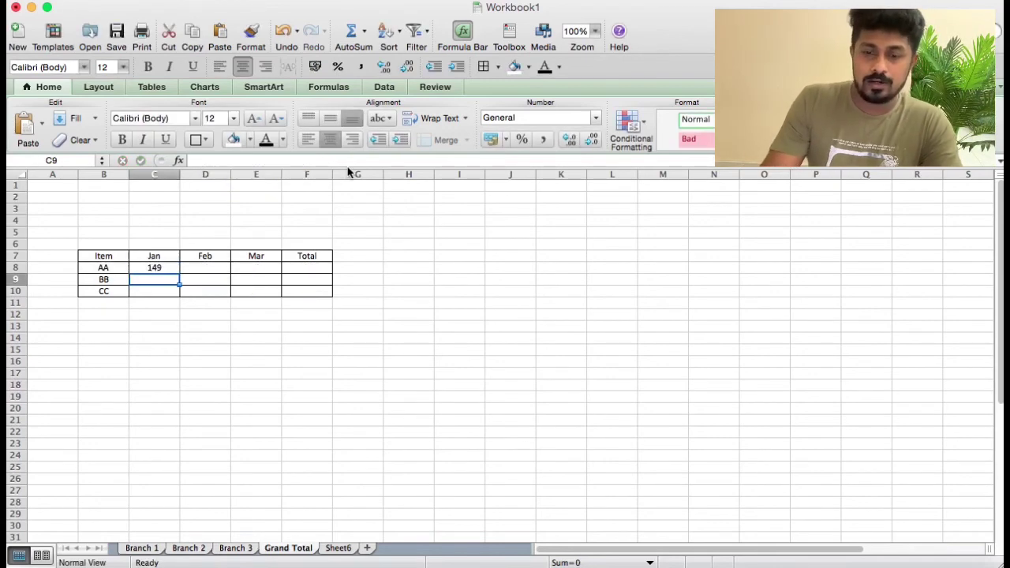
- Fill C8's 3D SUM right to F8, then down through row 10, giving totals 523, 535, 441
click(141, 265)
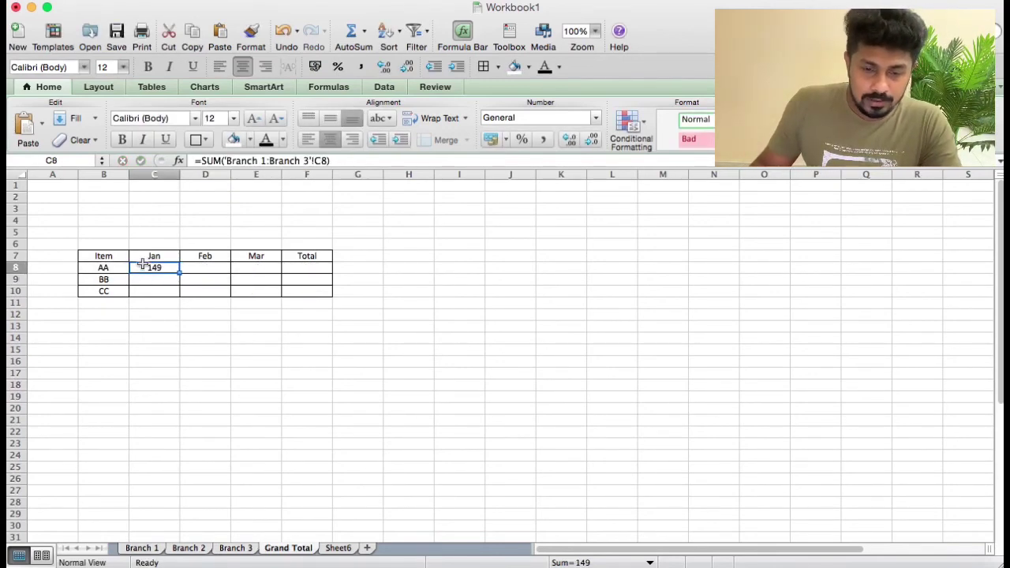
click(94, 268)
click(154, 268)
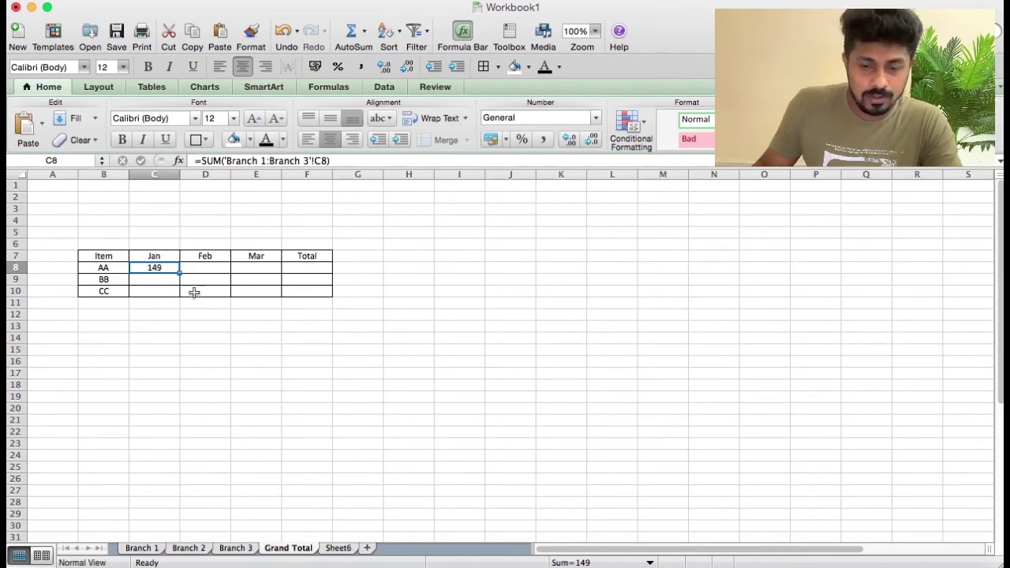
drag(180, 273, 313, 271)
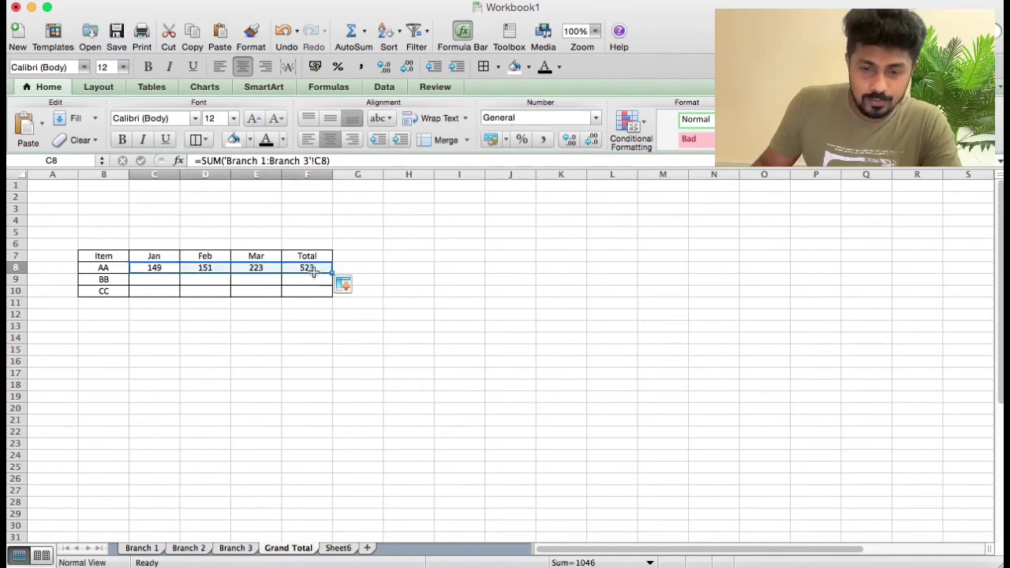
click(202, 267)
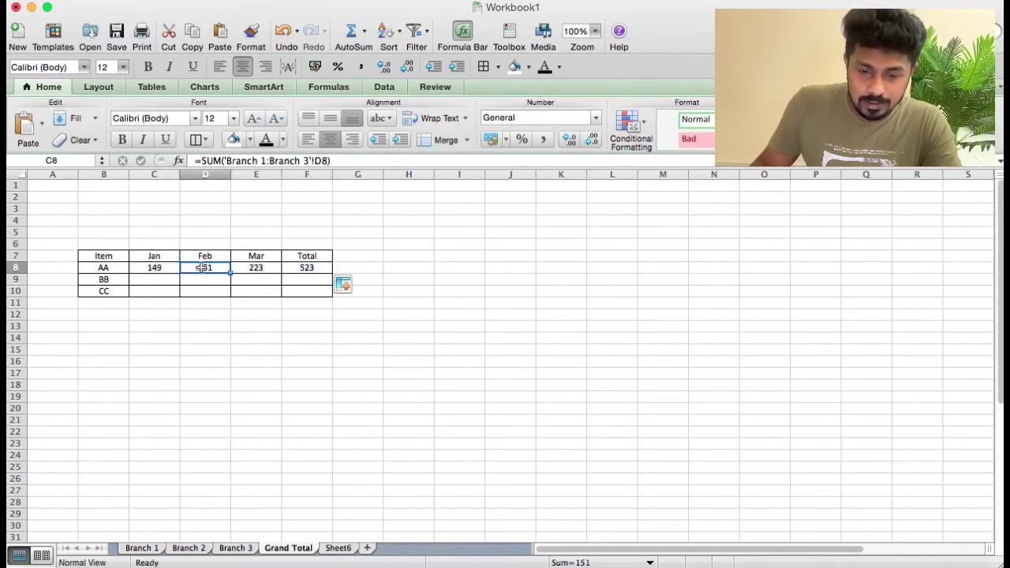
click(255, 270)
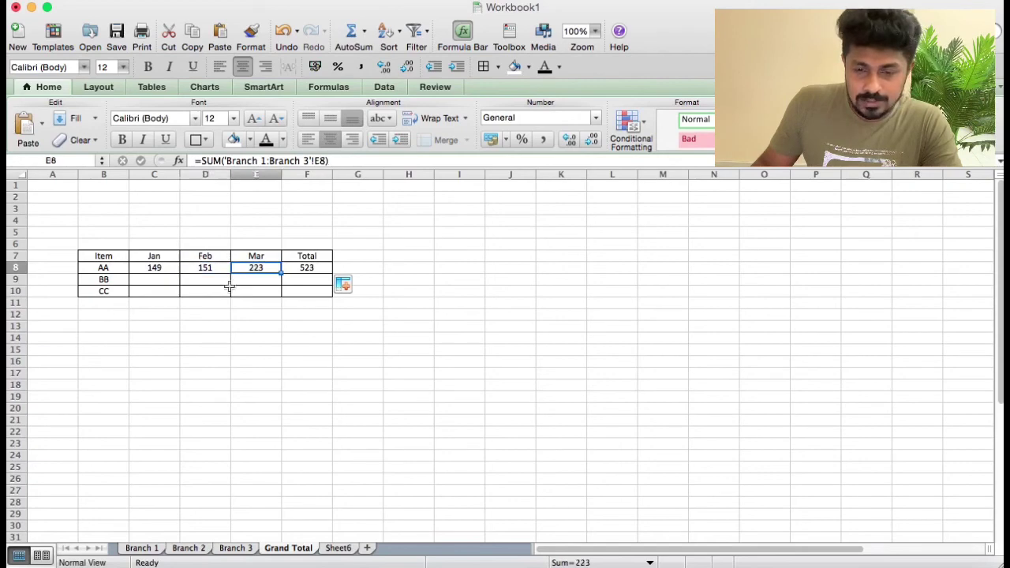
click(320, 268)
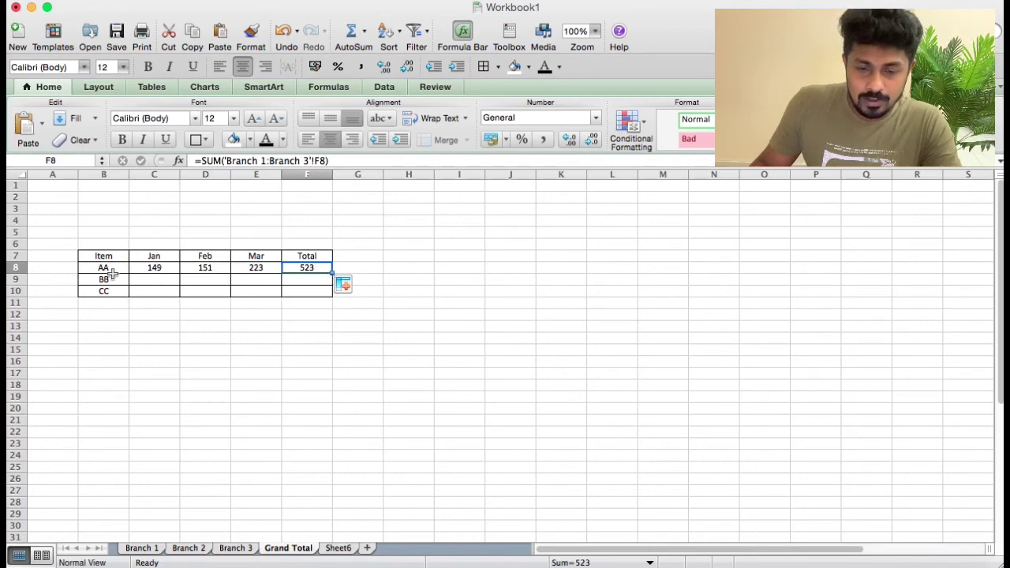
drag(134, 269, 332, 293)
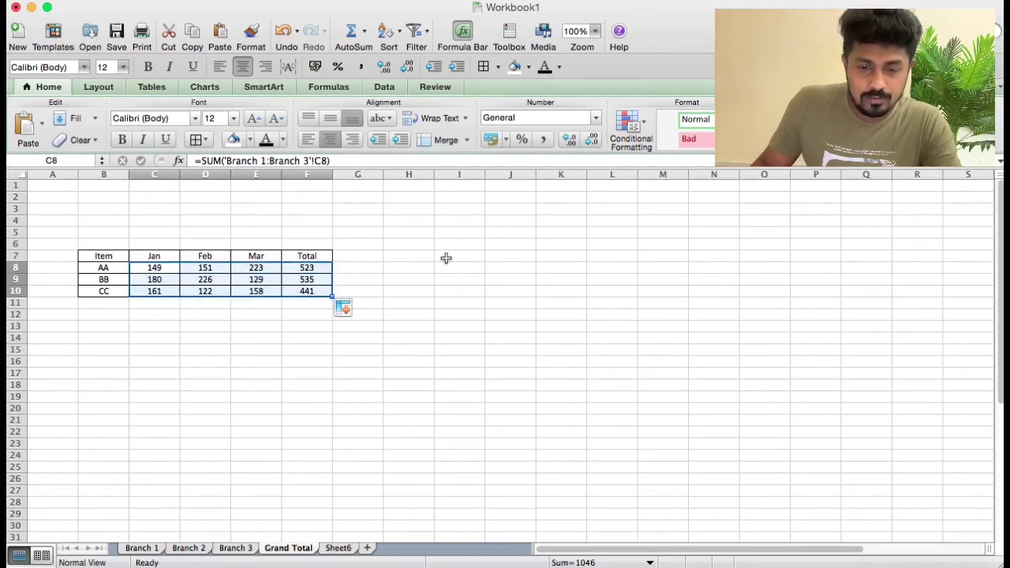
click(460, 267)
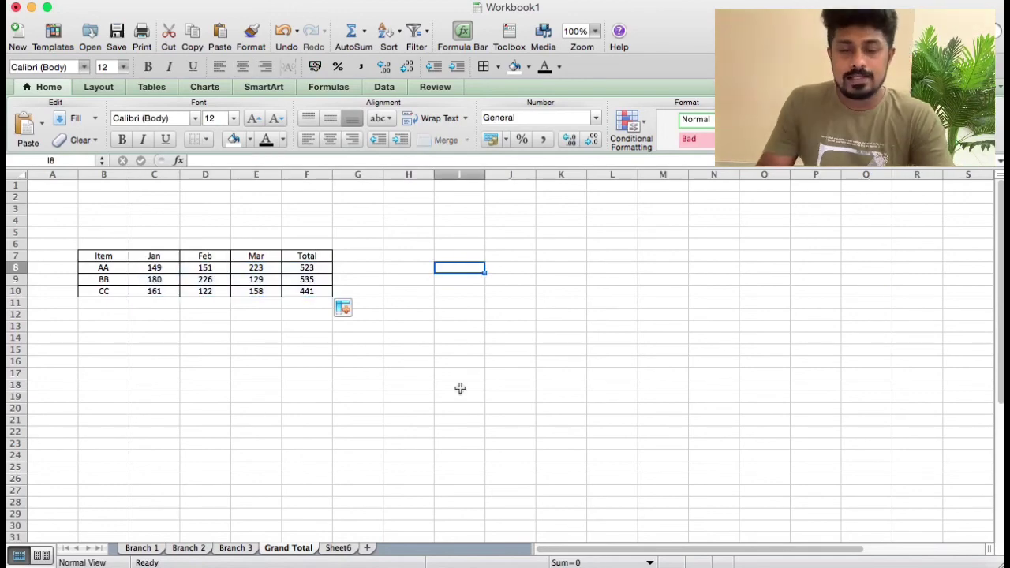